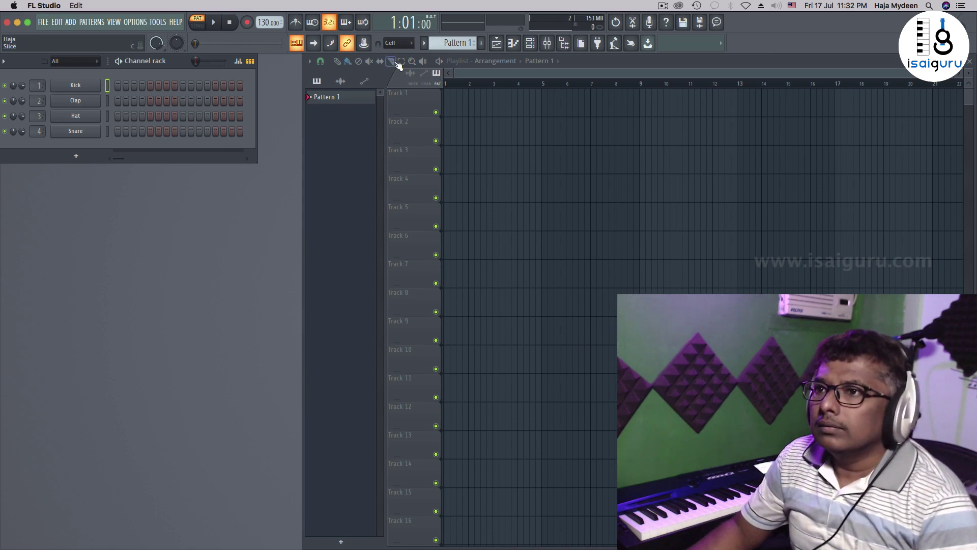
Open the mixer, widen it, and set the audio input of Insert 5 to the stereo pair Input 1 - Input 2.
{"action": "left_click", "coordinate": [547, 43]}
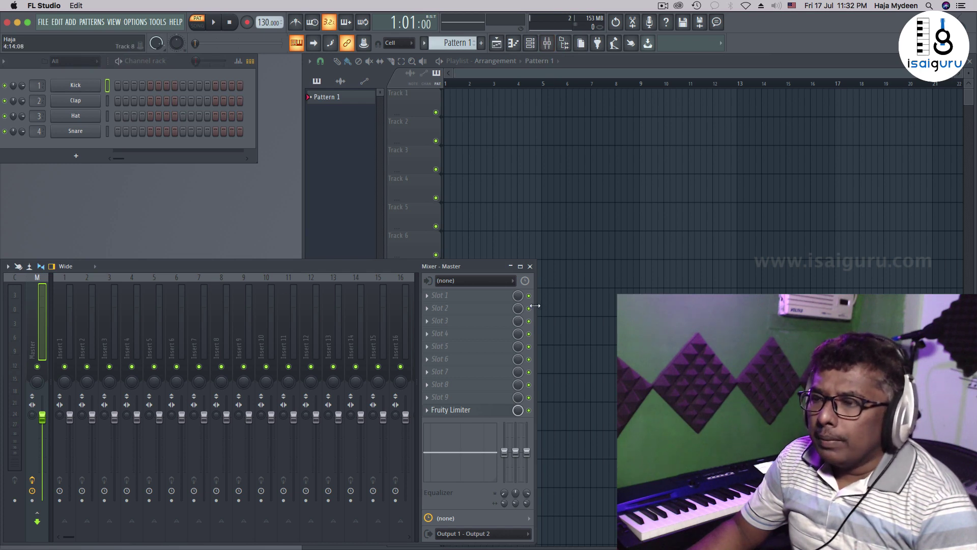
{"action": "left_click_drag", "start_coordinate": [534, 308], "coordinate": [677, 308]}
{"action": "left_click", "coordinate": [68, 306]}
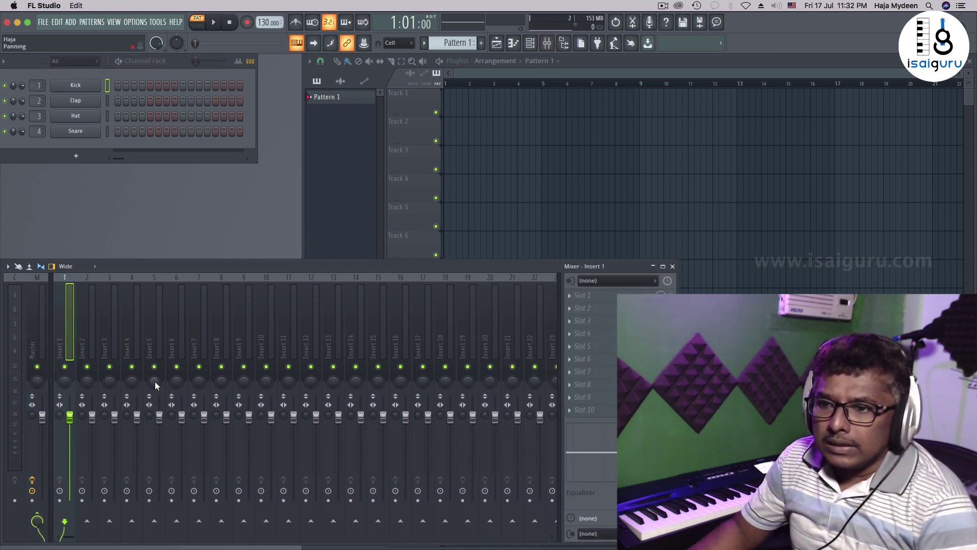
{"action": "left_click", "coordinate": [155, 332]}
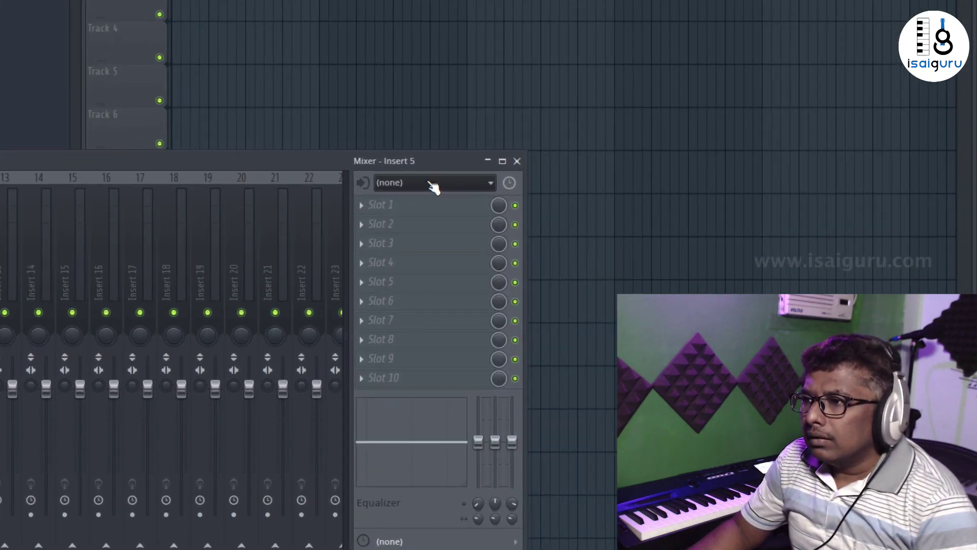
{"action": "left_click", "coordinate": [432, 185]}
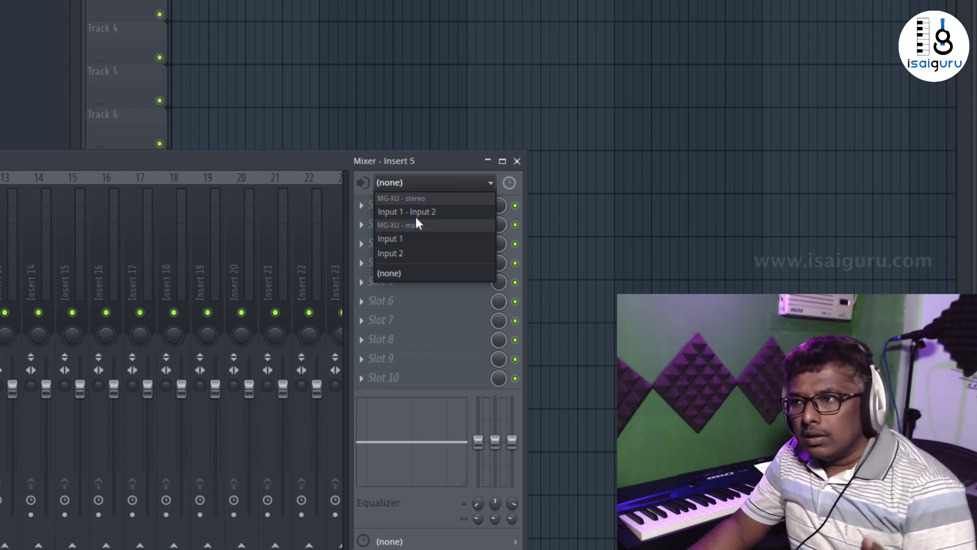
{"action": "left_click", "coordinate": [453, 218]}
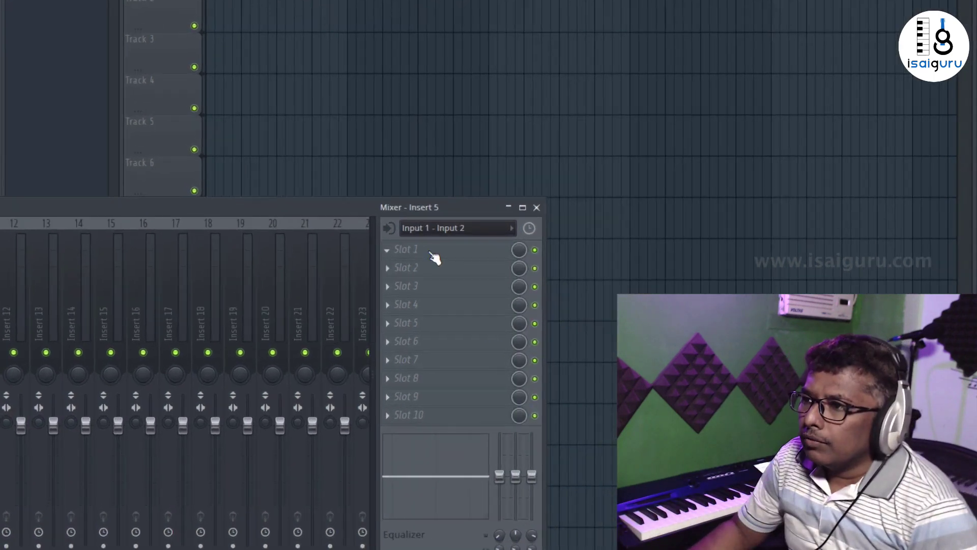
Load Edison into the first effect slot of Insert 5 and bring its window fully into view.
{"action": "left_click", "coordinate": [430, 251]}
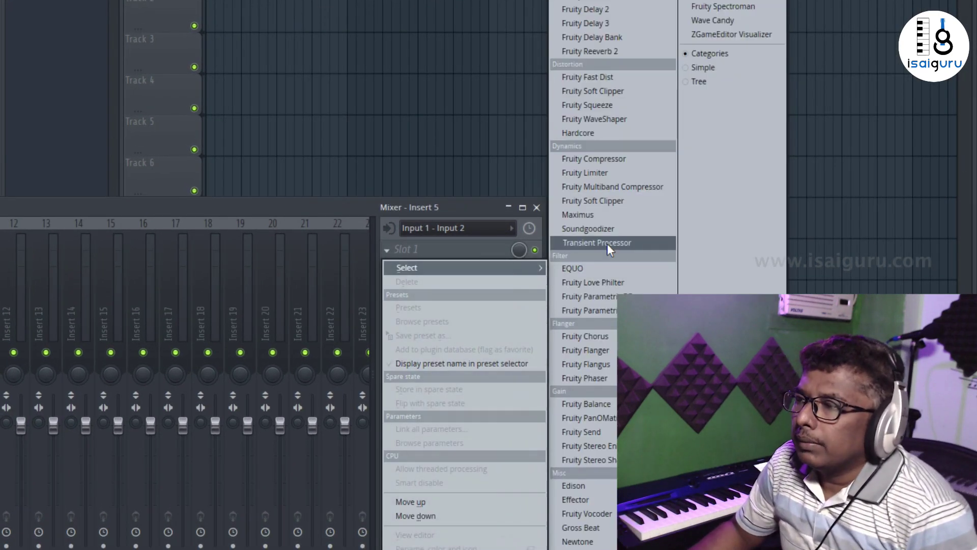
{"action": "left_click", "coordinate": [580, 484]}
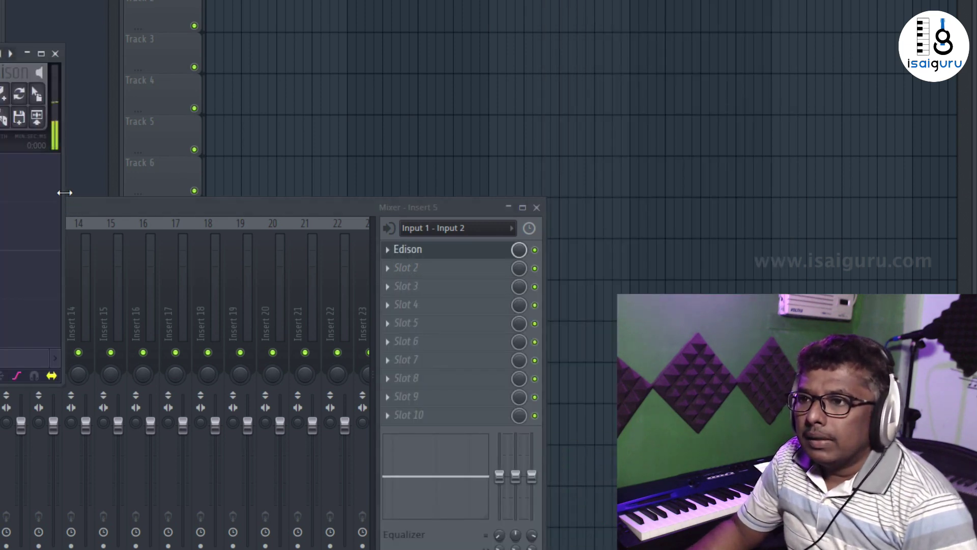
{"action": "left_click_drag", "start_coordinate": [61, 192], "coordinate": [544, 250]}
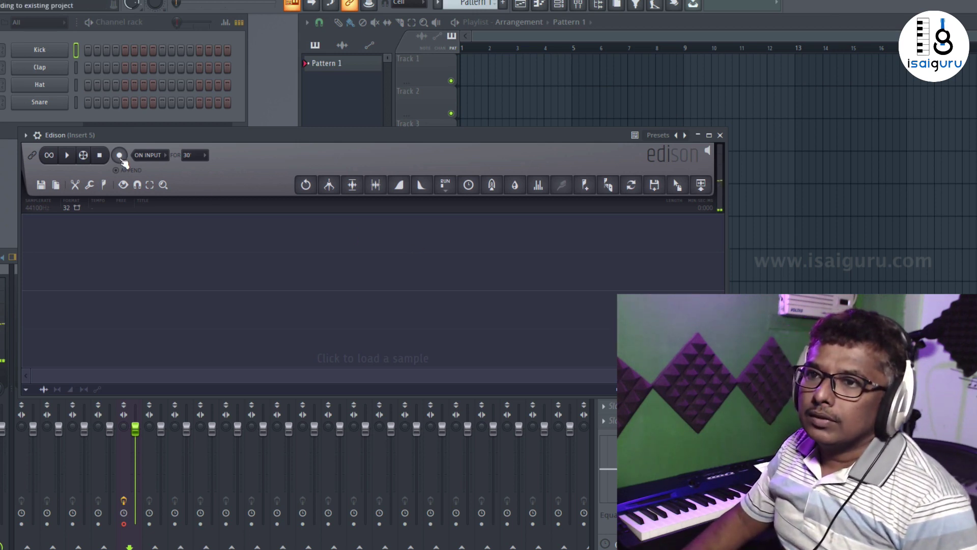
Configure Edison to record On input with the recording duration set to Forever.
{"action": "left_click", "coordinate": [161, 157]}
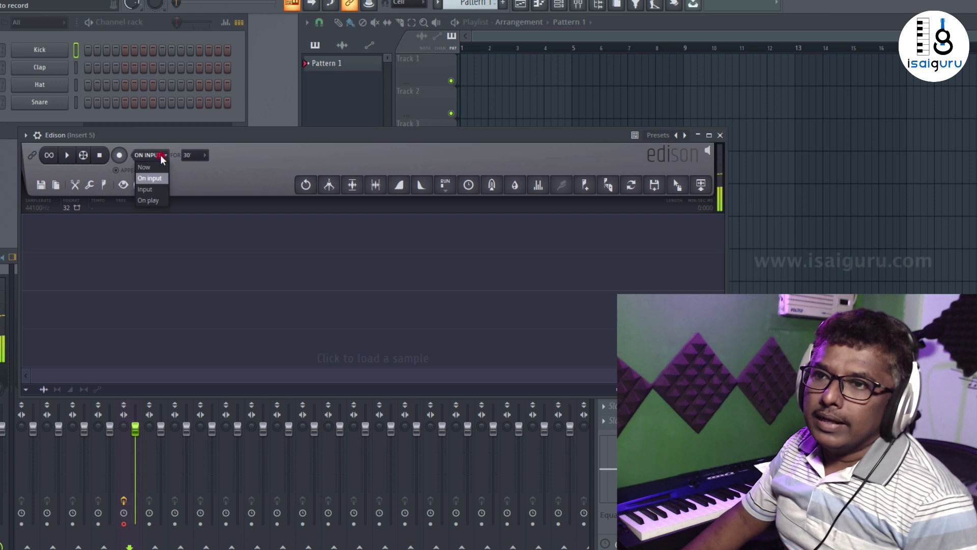
{"action": "left_click", "coordinate": [168, 181]}
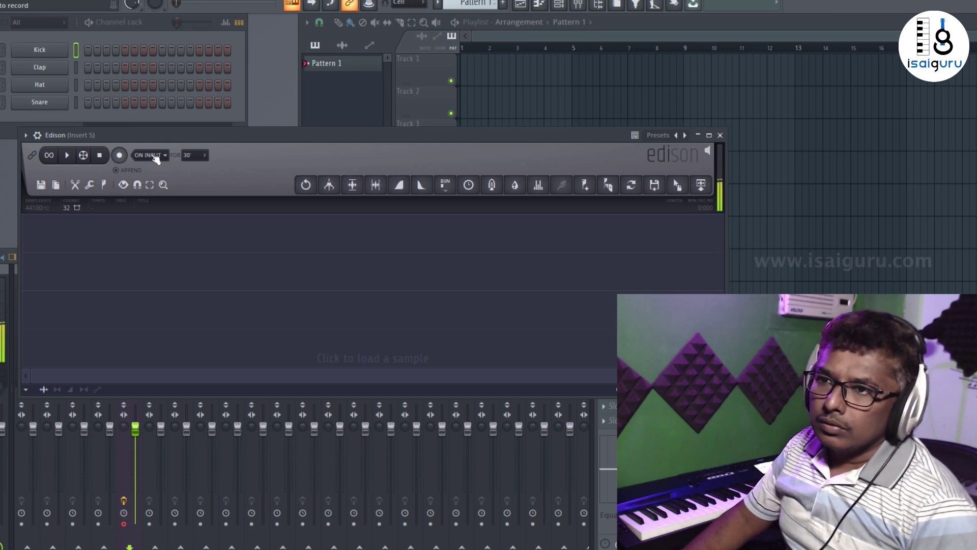
{"action": "left_click", "coordinate": [204, 156]}
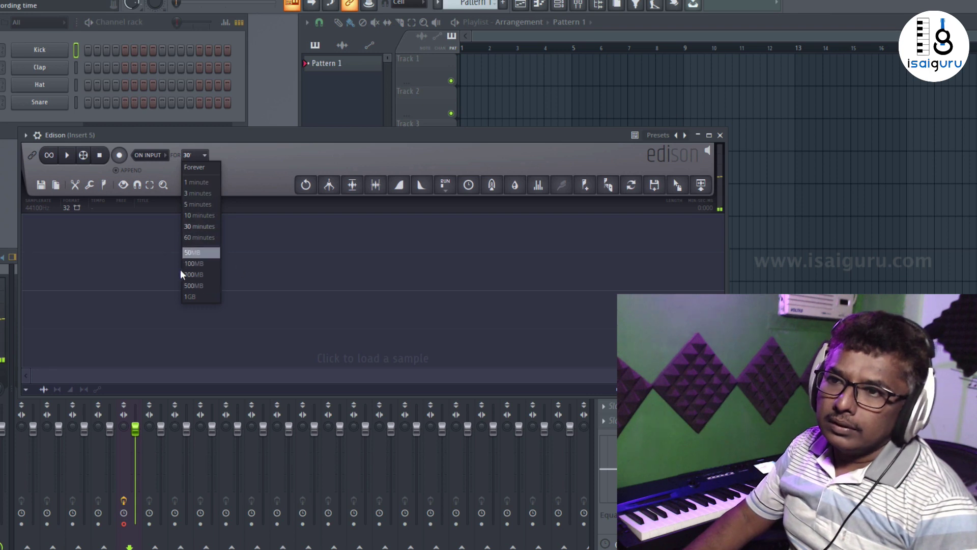
{"action": "left_click", "coordinate": [201, 169]}
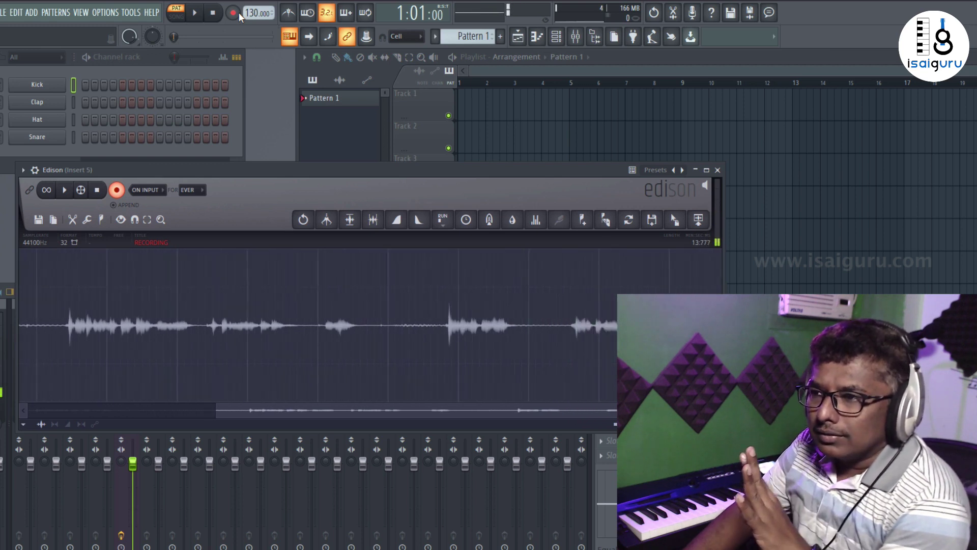
Stop and delete the test recording in Edison, and record a new vocal take.
{"action": "left_click", "coordinate": [116, 190]}
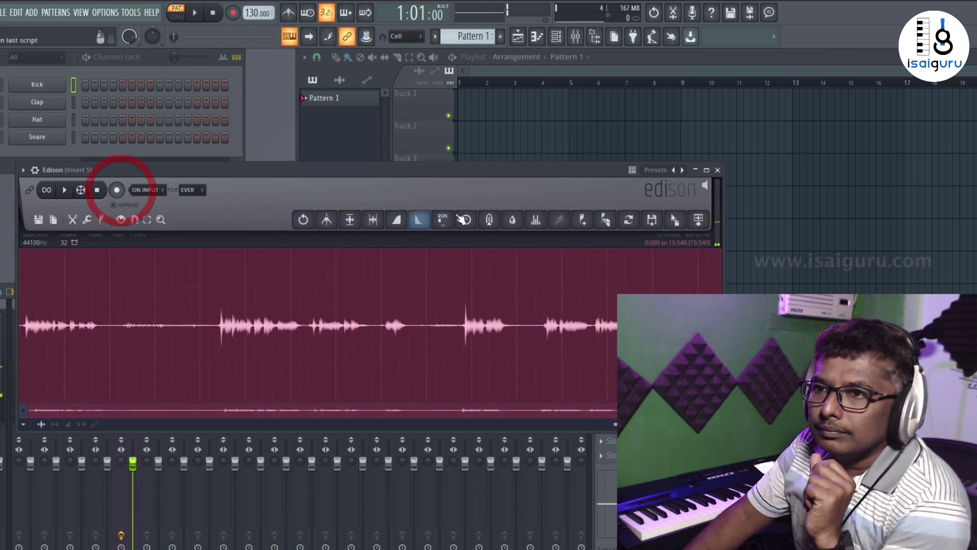
{"action": "key", "text": "Delete"}
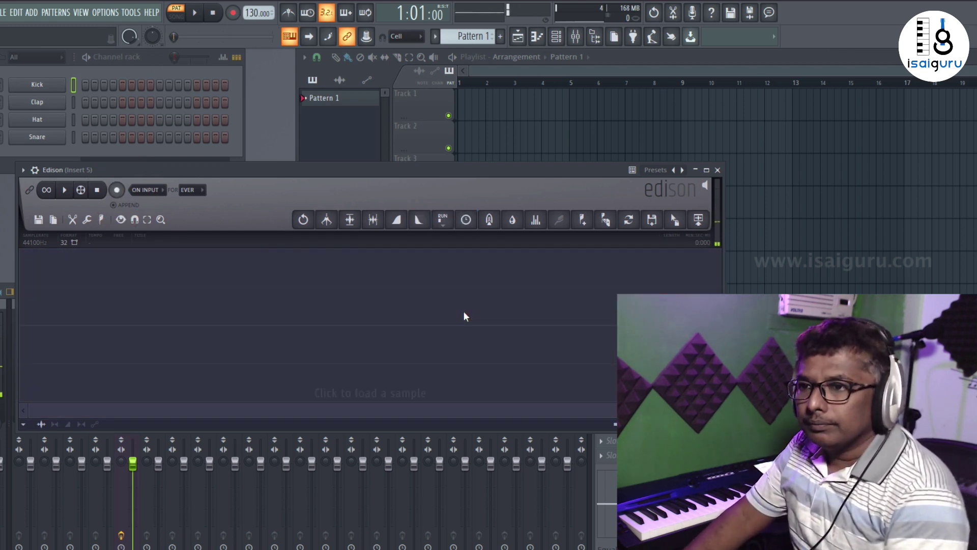
{"action": "left_click", "coordinate": [116, 192]}
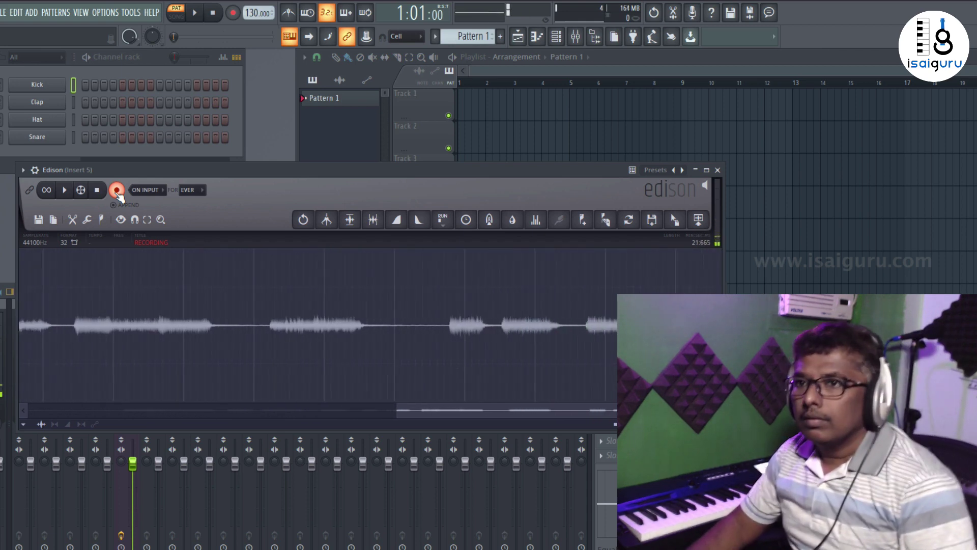
{"action": "left_click", "coordinate": [116, 191]}
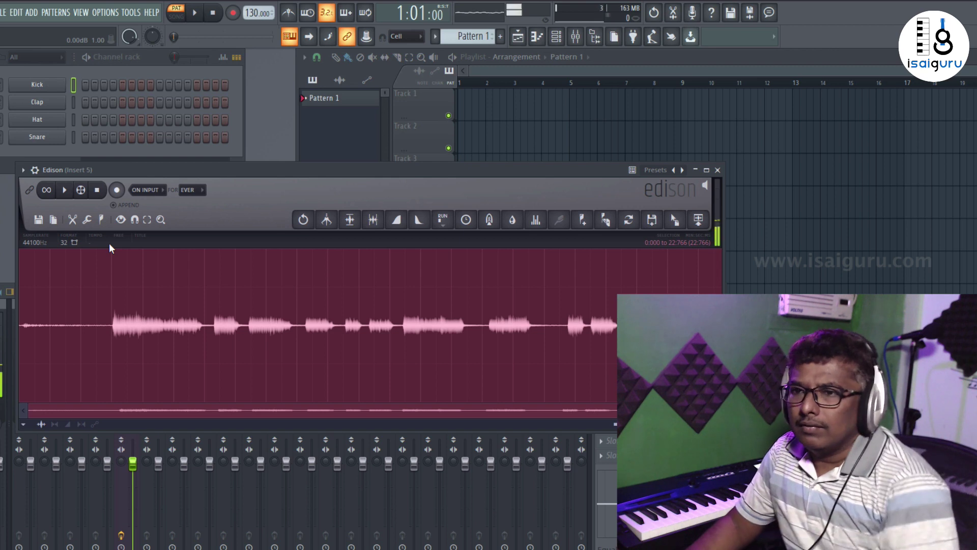
Trim the silence from the start and the end of the recorded take and briefly play it back in Edison.
{"action": "left_click_drag", "start_coordinate": [114, 254], "coordinate": [21, 254]}
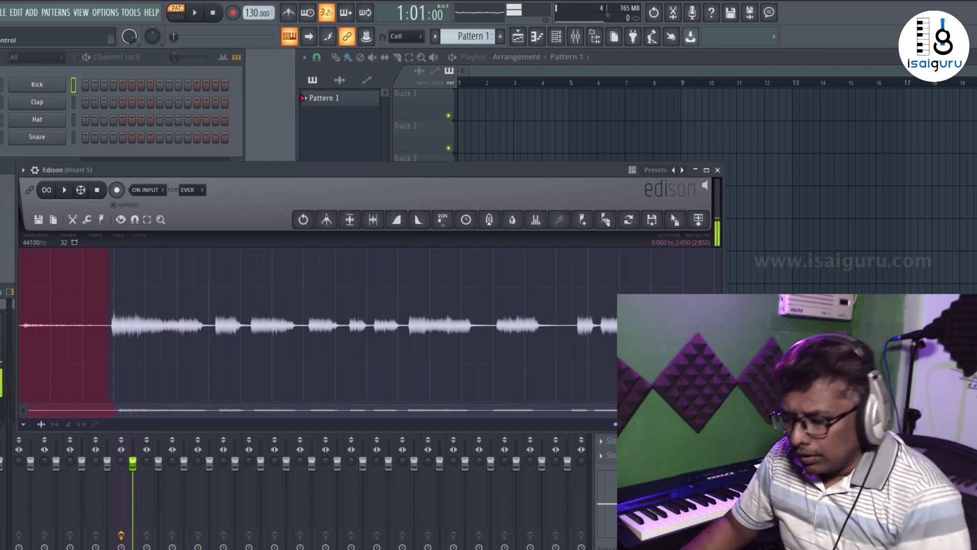
{"action": "key", "text": "Delete"}
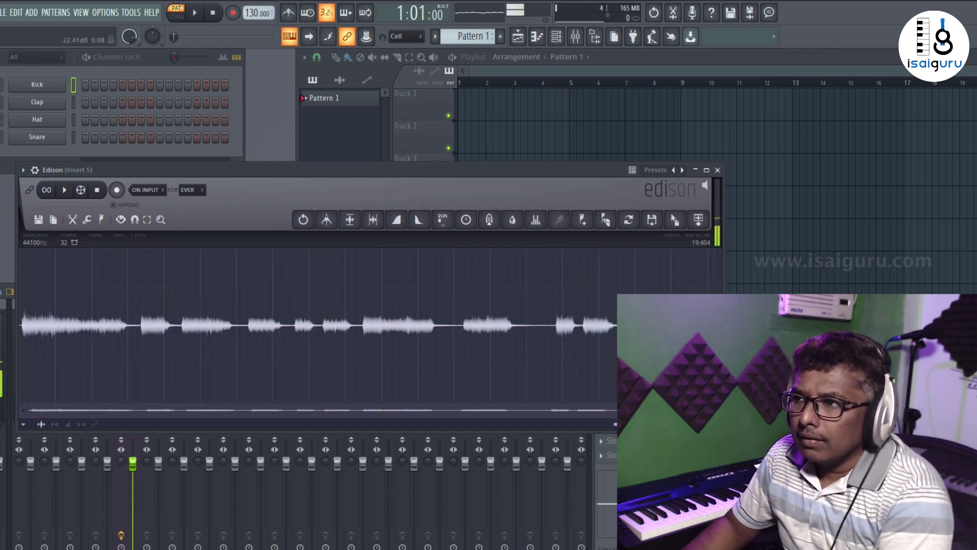
{"action": "key", "text": "Delete"}
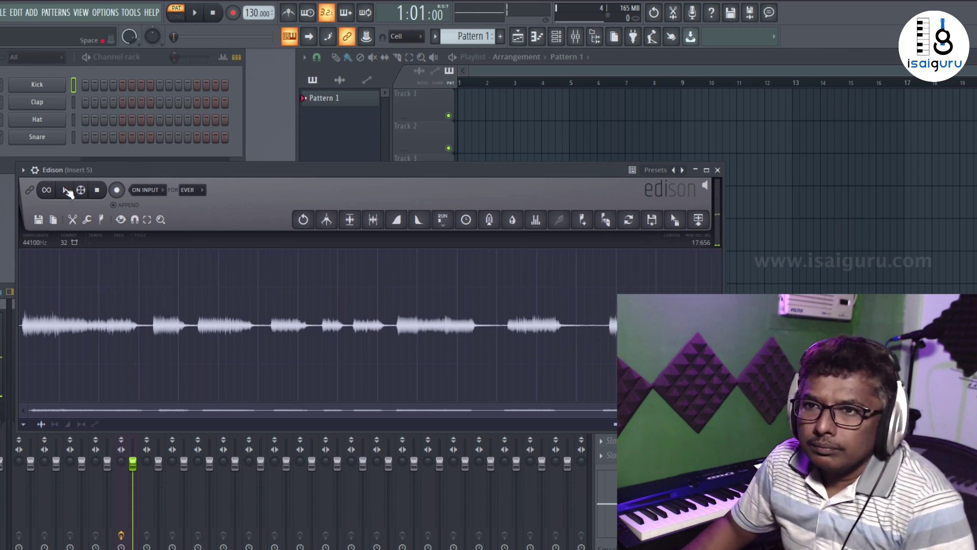
{"action": "left_click", "coordinate": [66, 190]}
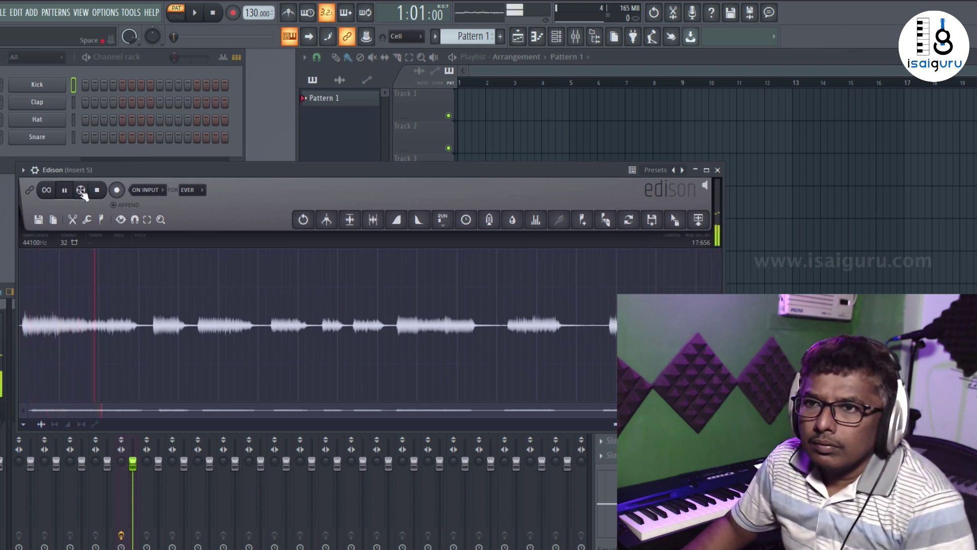
{"action": "left_click", "coordinate": [98, 191]}
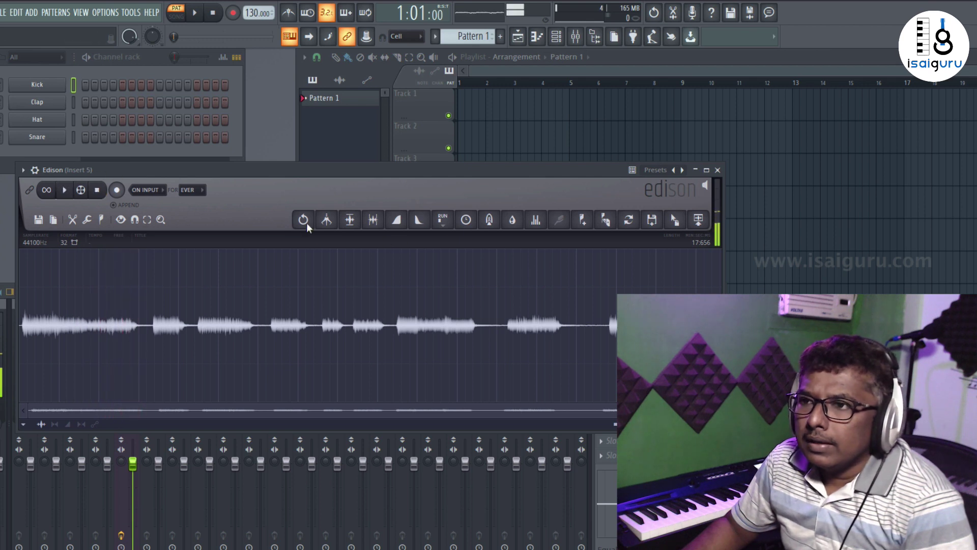
Select the whole take in Edison and normalize its level.
{"action": "left_click", "coordinate": [271, 269]}
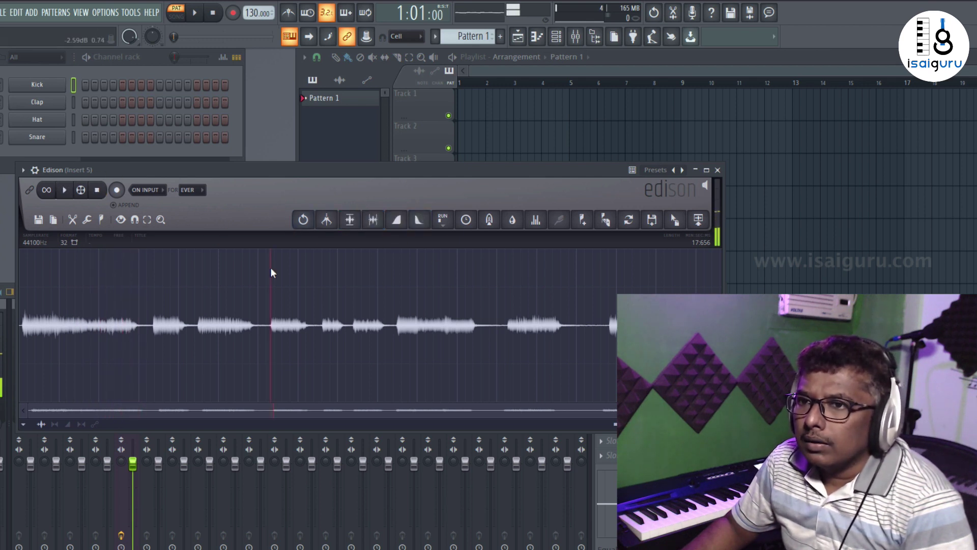
{"action": "key", "text": "ctrl+a"}
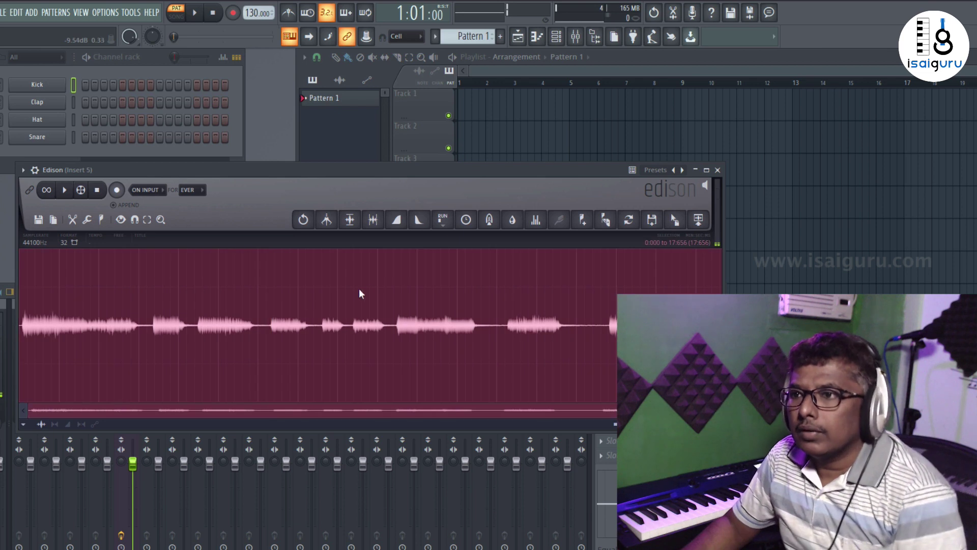
{"action": "left_click", "coordinate": [350, 220]}
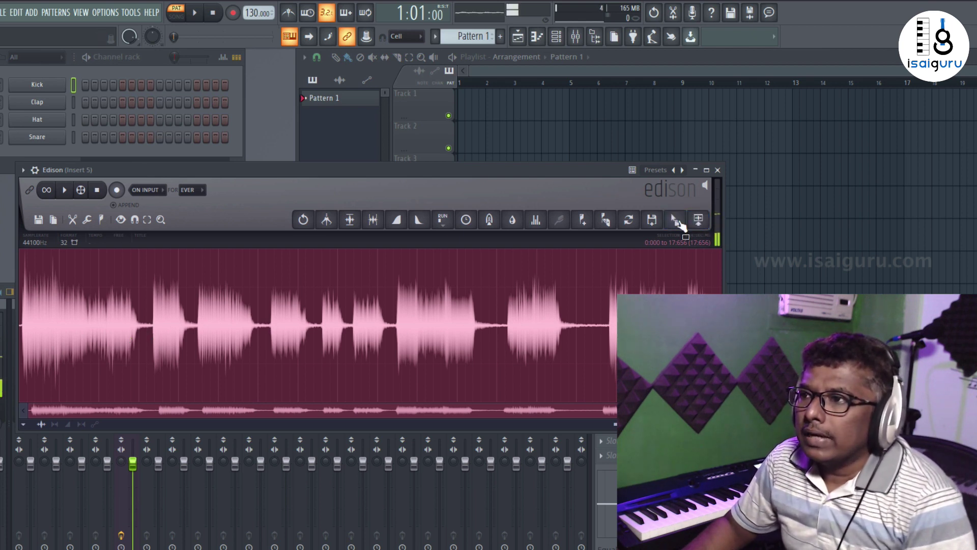
Place the normalized take as an audio clip at the start of Track 1 in the playlist and close Edison.
{"action": "left_click_drag", "start_coordinate": [675, 220], "coordinate": [510, 93]}
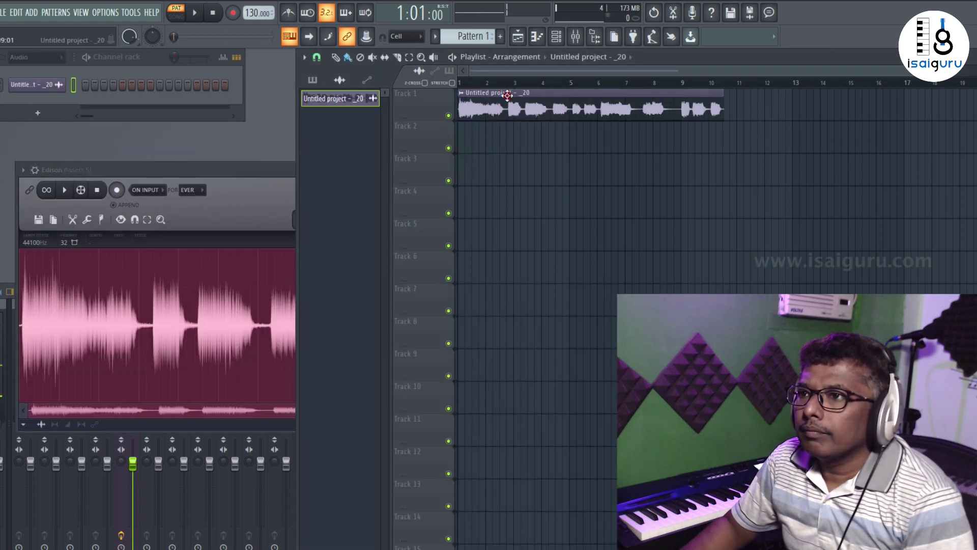
{"action": "left_click", "coordinate": [154, 169]}
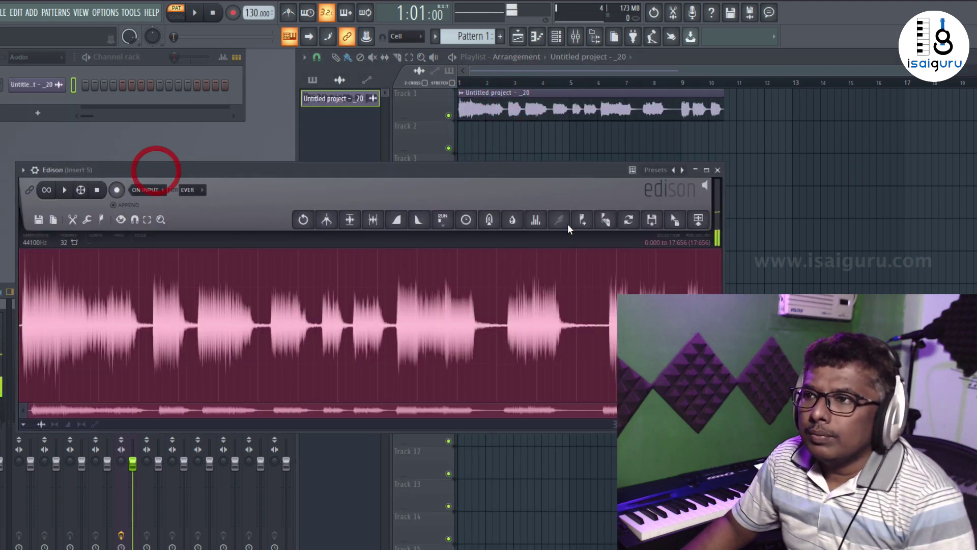
{"action": "left_click", "coordinate": [715, 170]}
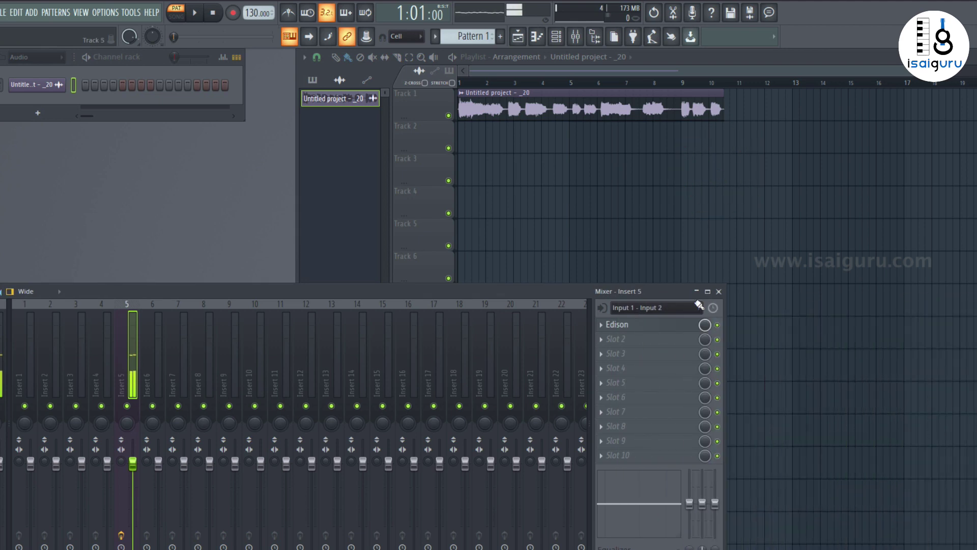
Set the audio input of Insert 5 to (none) and audition the clip from bar 1 in Song mode.
{"action": "left_click", "coordinate": [649, 307]}
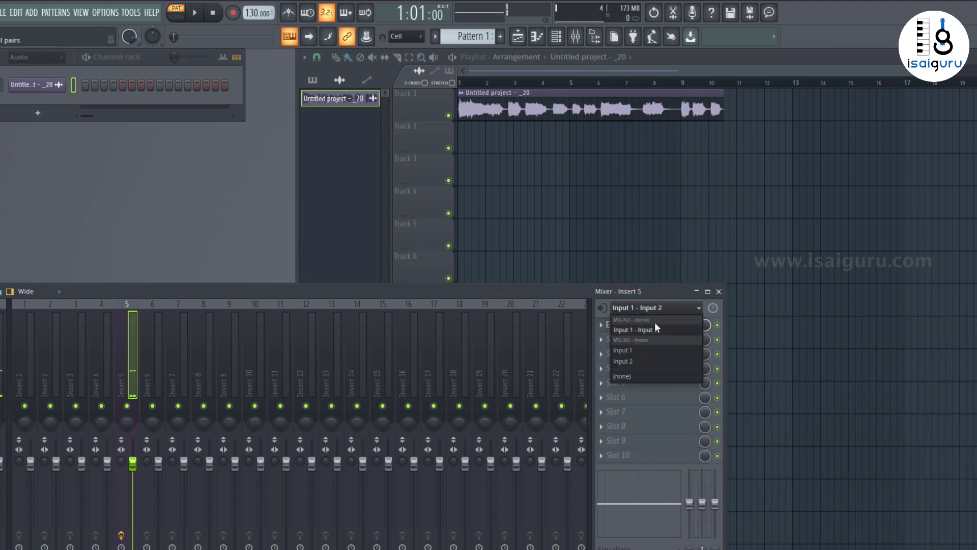
{"action": "left_click", "coordinate": [645, 377]}
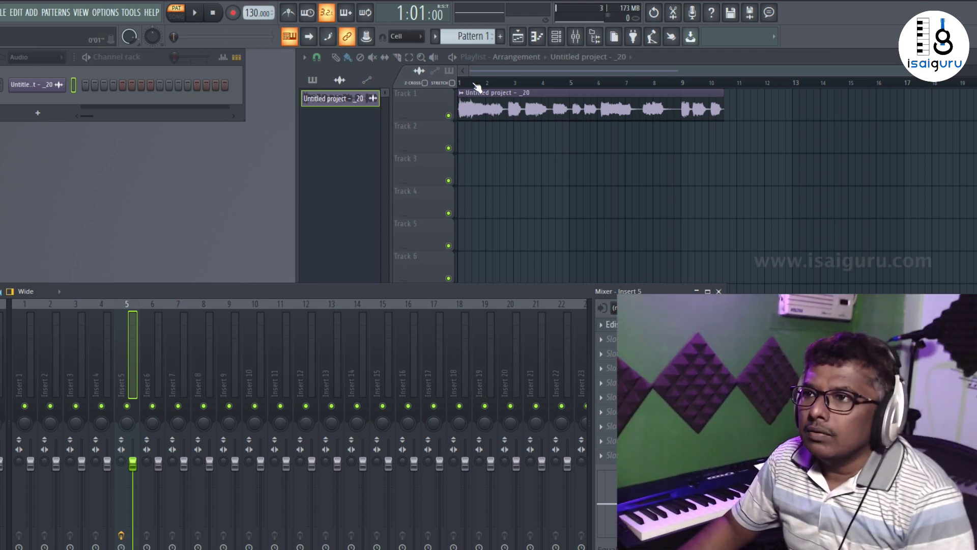
{"action": "left_click", "coordinate": [468, 82]}
{"action": "left_click", "coordinate": [432, 83]}
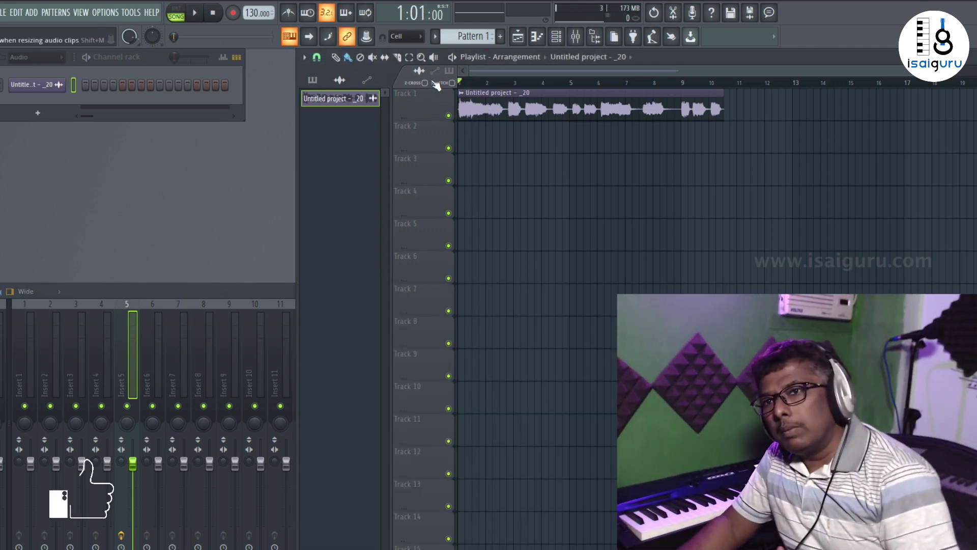
{"action": "left_click", "coordinate": [196, 15]}
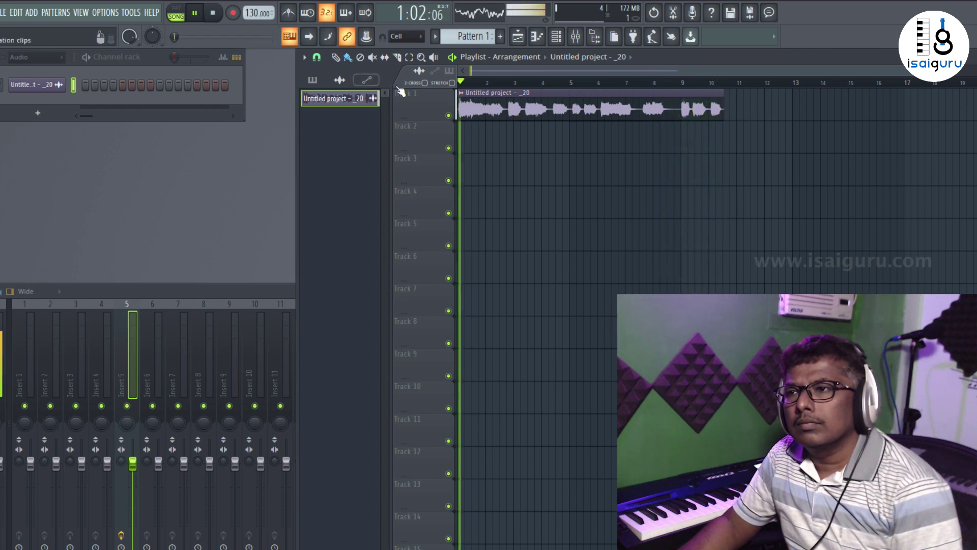
{"action": "left_click", "coordinate": [214, 14]}
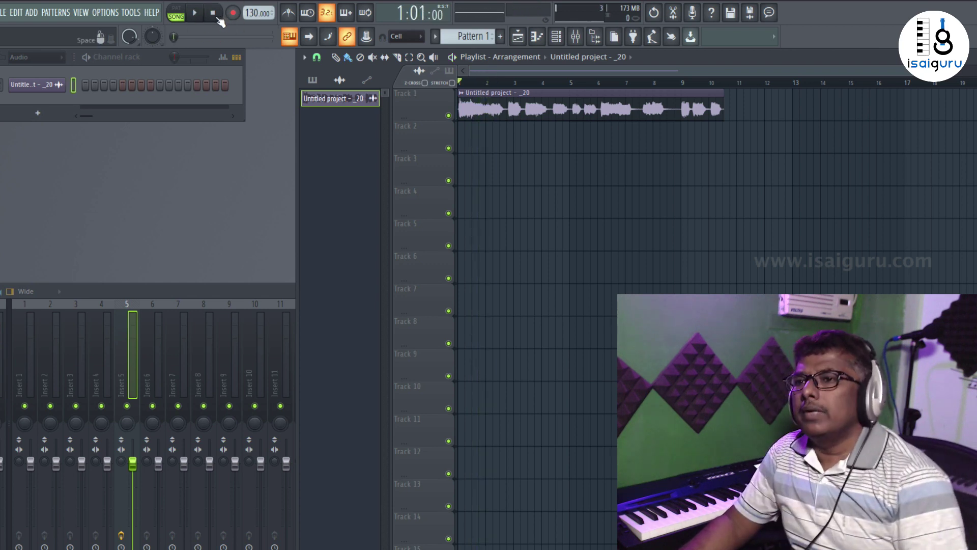
Bring the mixer to the front and play the drum pattern in Pattern mode.
{"action": "left_click", "coordinate": [281, 286]}
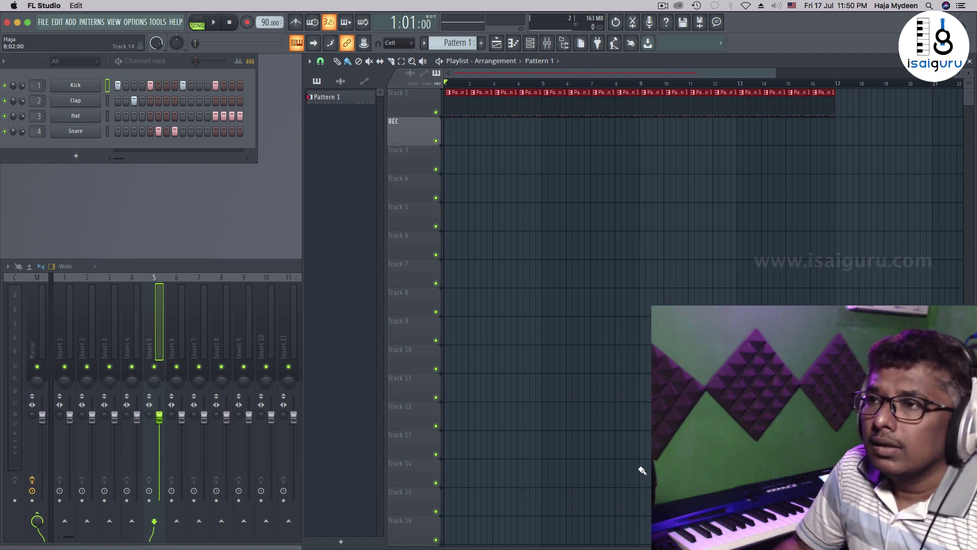
{"action": "double_click", "coordinate": [254, 267]}
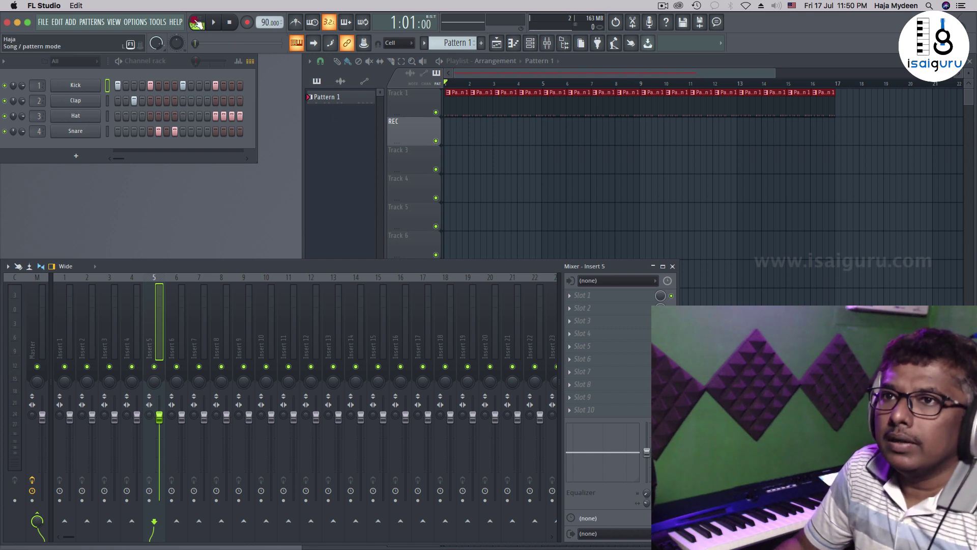
{"action": "left_click", "coordinate": [213, 22]}
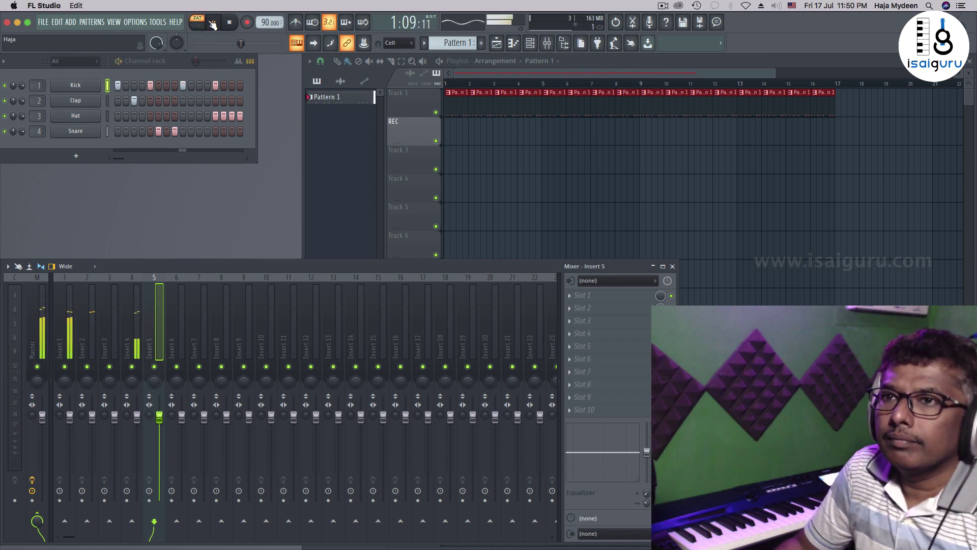
Stop the drum pattern playback and create a new empty pattern with the playlist in front.
{"action": "left_click", "coordinate": [231, 23]}
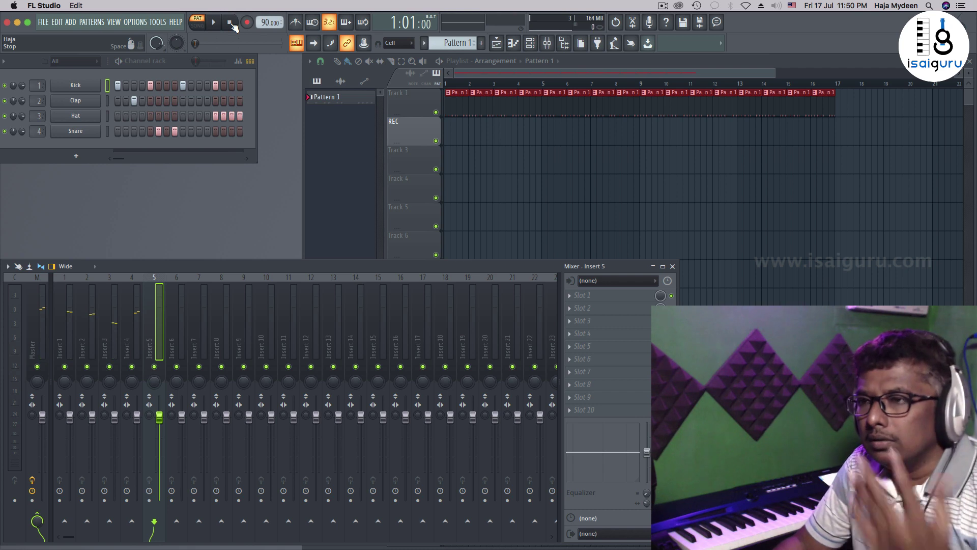
{"action": "left_click", "coordinate": [419, 99]}
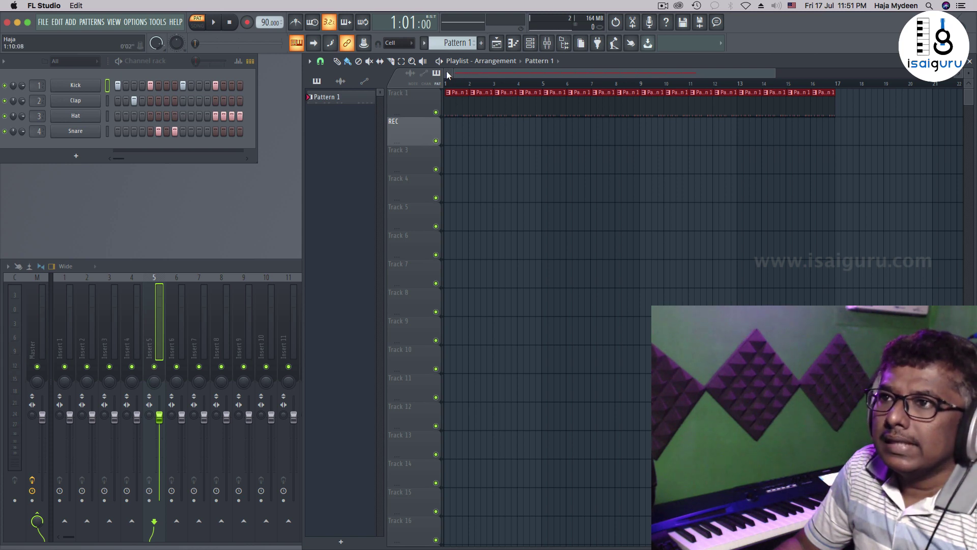
{"action": "key", "text": "F4"}
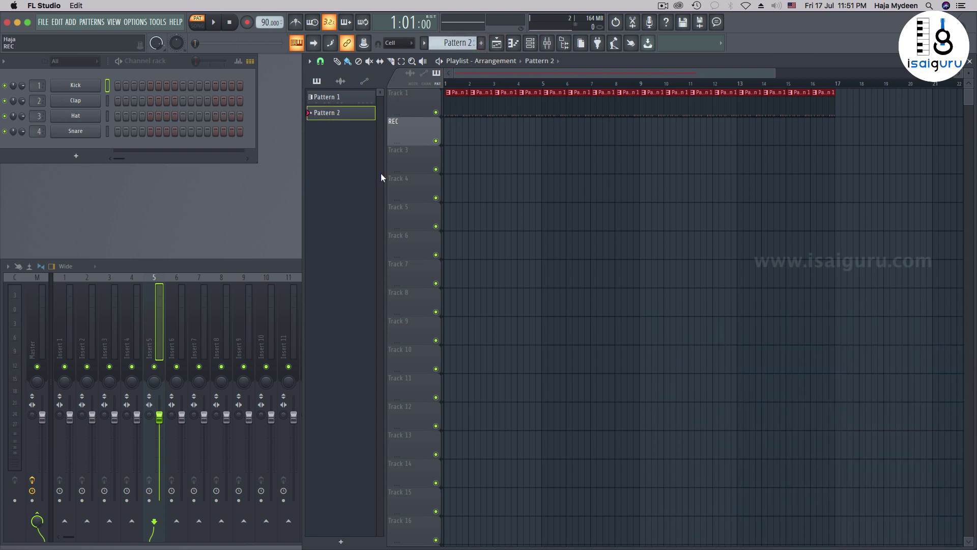
Bring the mixer to the front and set the audio input of Insert 5 to the stereo pair Input 1 - Input 2.
{"action": "left_click", "coordinate": [215, 267]}
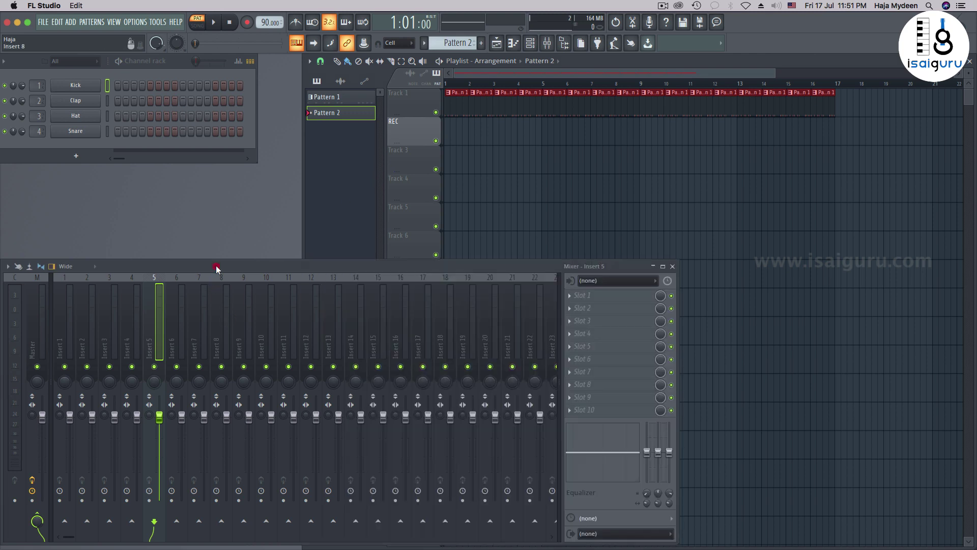
{"action": "left_click", "coordinate": [611, 281]}
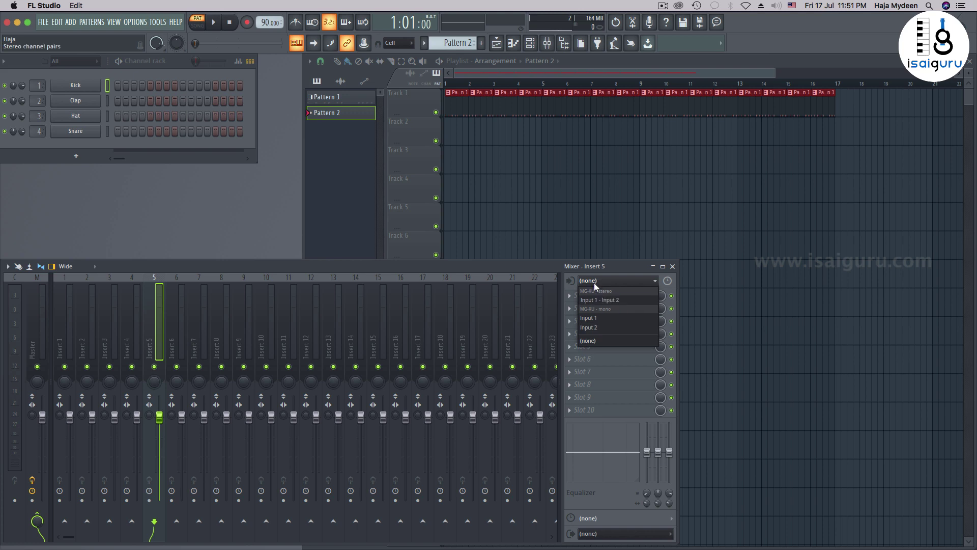
{"action": "left_click", "coordinate": [513, 270]}
{"action": "left_click", "coordinate": [617, 281]}
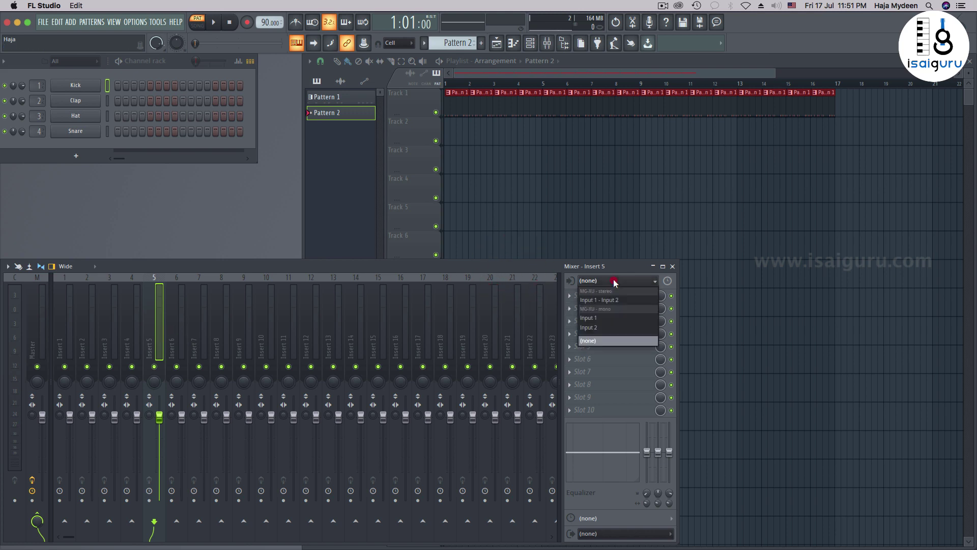
{"action": "left_click", "coordinate": [623, 301]}
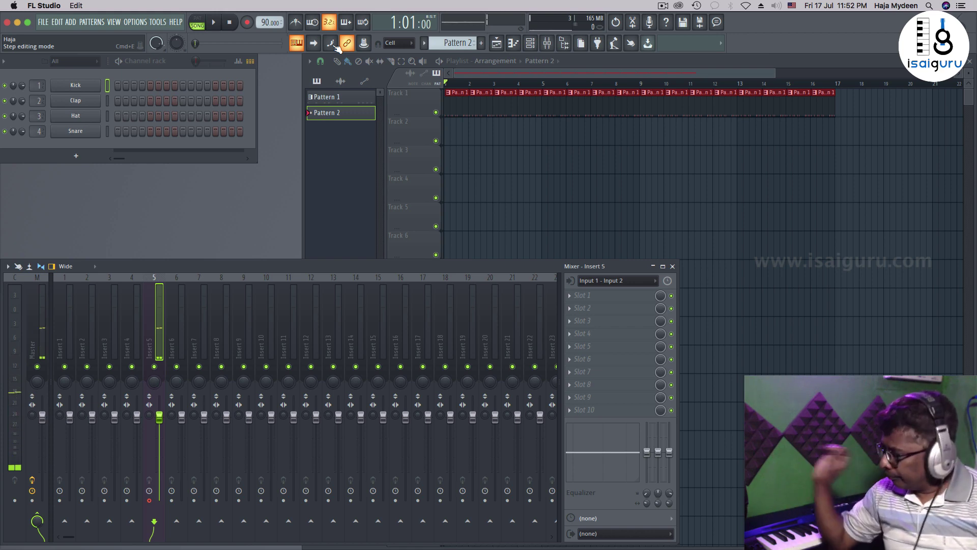
Record the keyboard performance over the beat into the playlist as an audio clip, stopping shortly after bar 13 begins.
{"action": "left_click", "coordinate": [247, 22]}
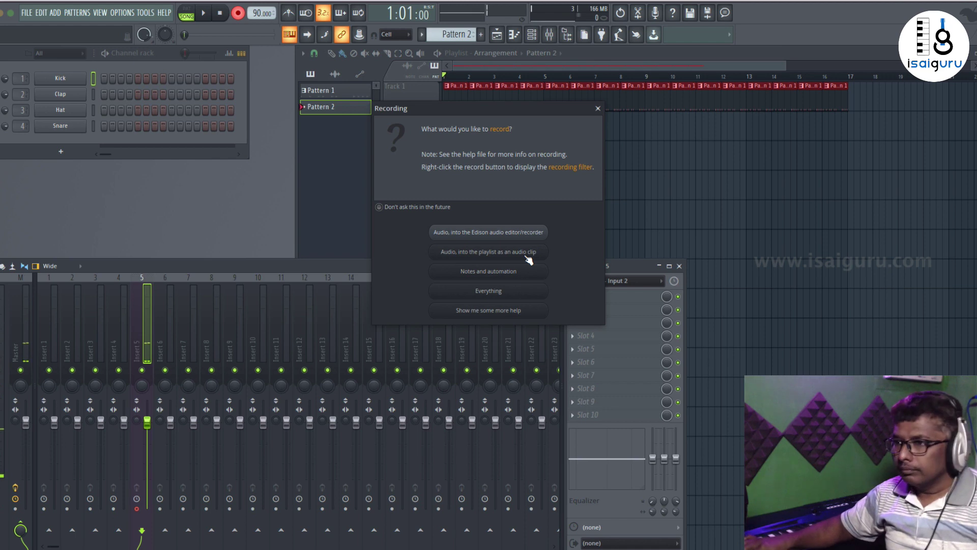
{"action": "left_click", "coordinate": [528, 259]}
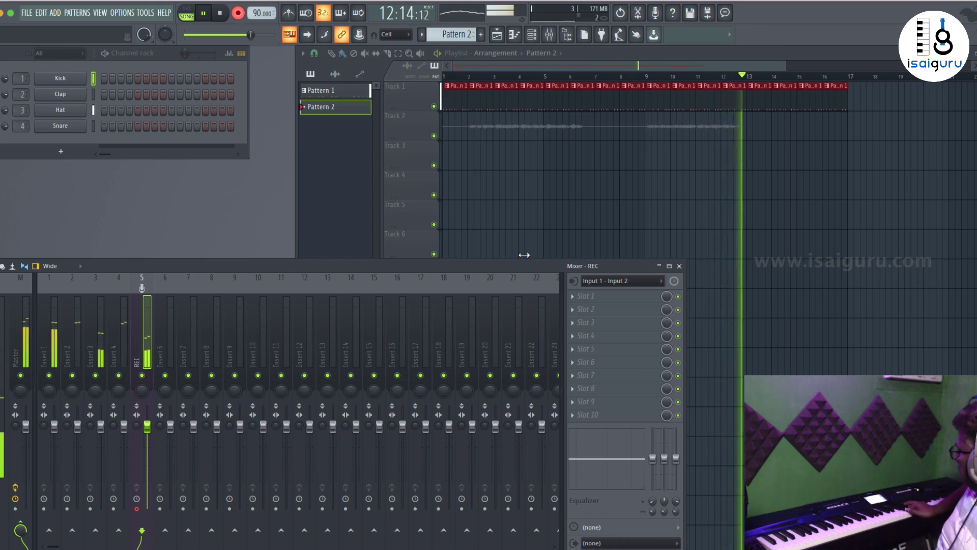
{"action": "key", "text": "space"}
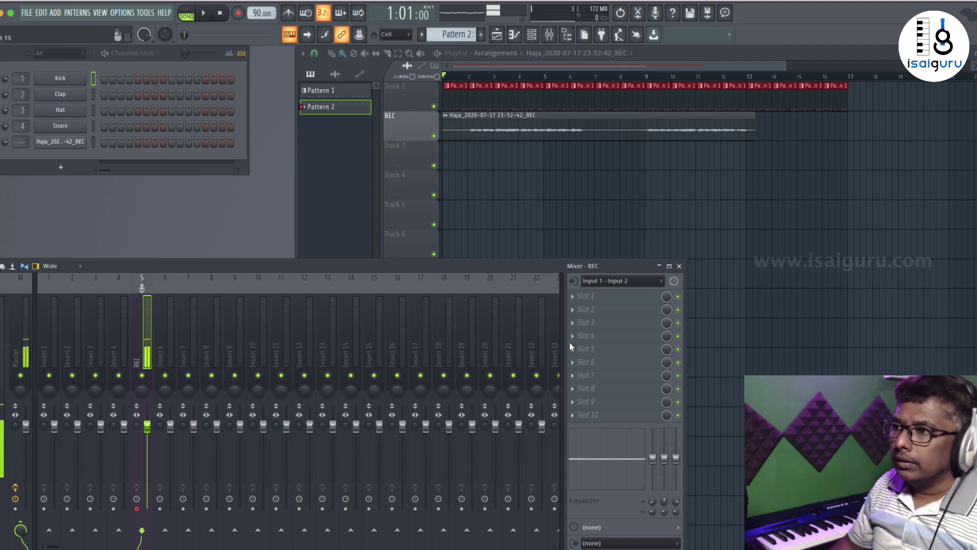
Set the audio input of the REC mixer track to (none) and audition the recorded clip with the beat from bar 1.
{"action": "left_click", "coordinate": [617, 281]}
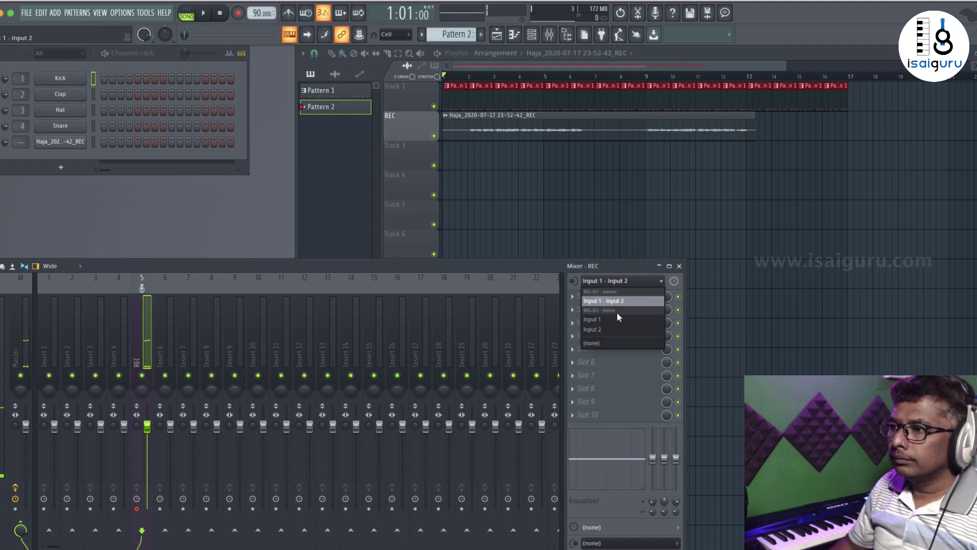
{"action": "left_click", "coordinate": [606, 343]}
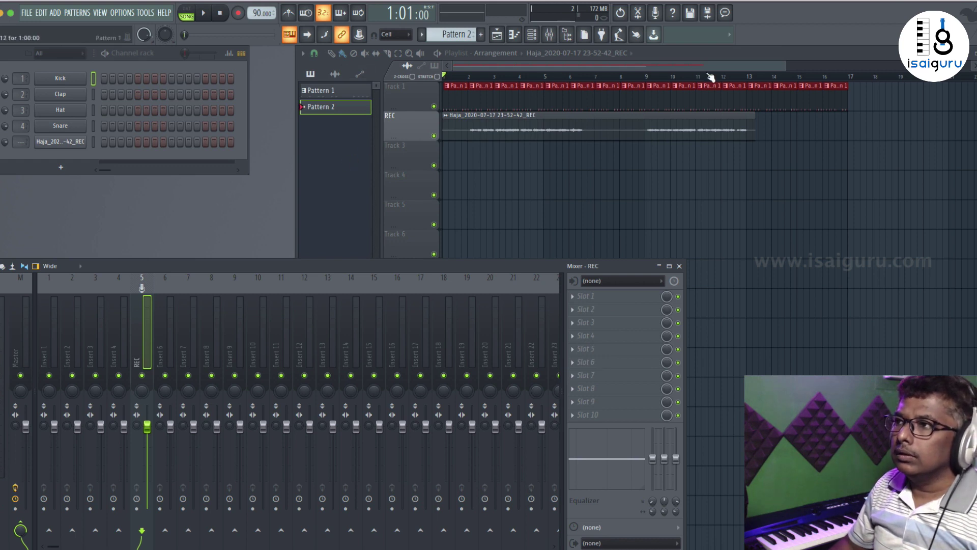
{"action": "left_click", "coordinate": [345, 171]}
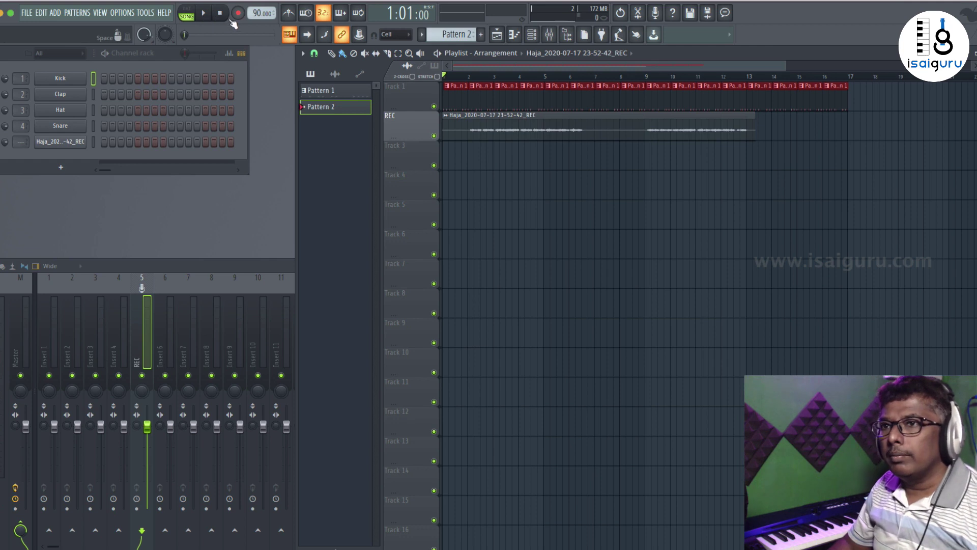
{"action": "left_click", "coordinate": [208, 16]}
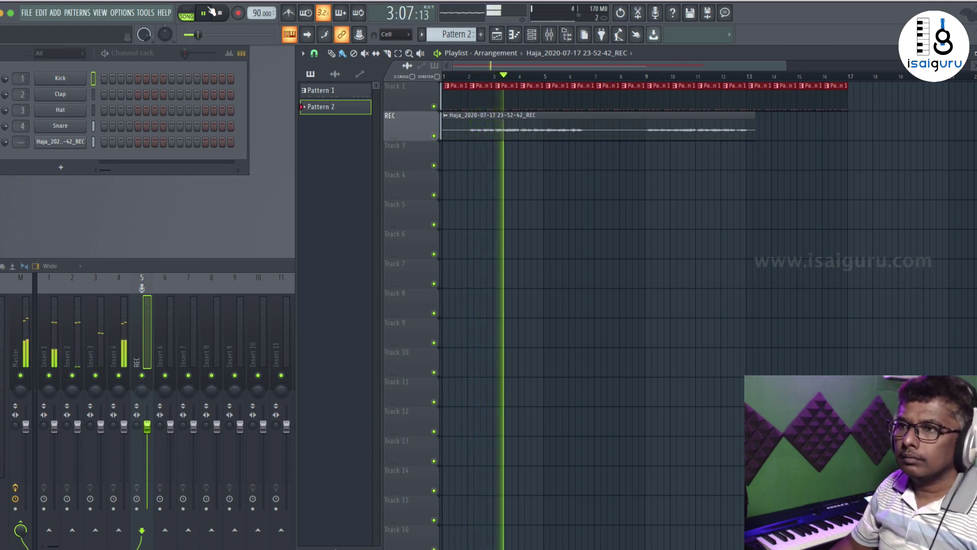
{"action": "left_click", "coordinate": [211, 13]}
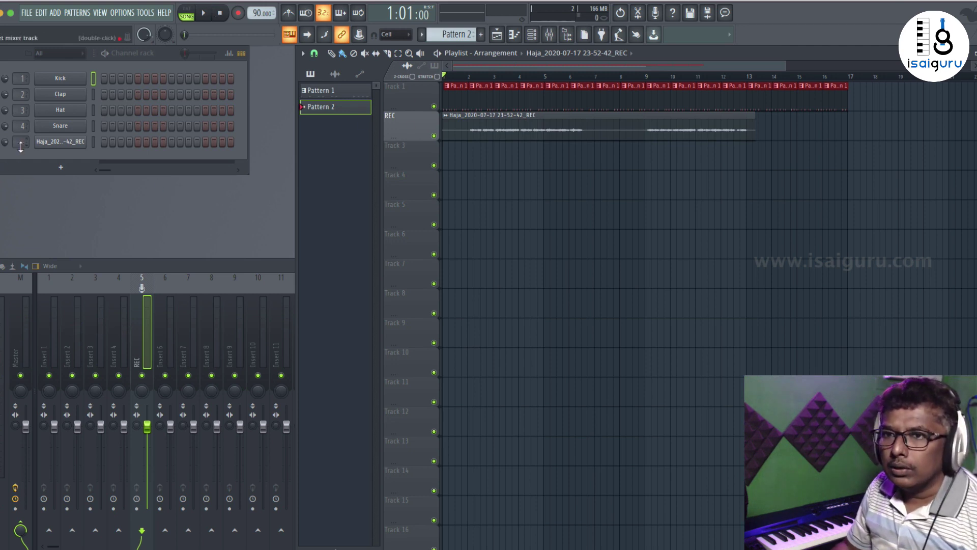
Assign the recorded clip's channel to mixer track 5 and rename the channel Keyboard.
{"action": "mouse_move", "coordinate": [20, 145]}
{"action": "left_mouse_down"}
{"action": "mouse_move", "coordinate": [17, 152]}
{"action": "mouse_move", "coordinate": [22, 144]}
{"action": "left_mouse_up"}
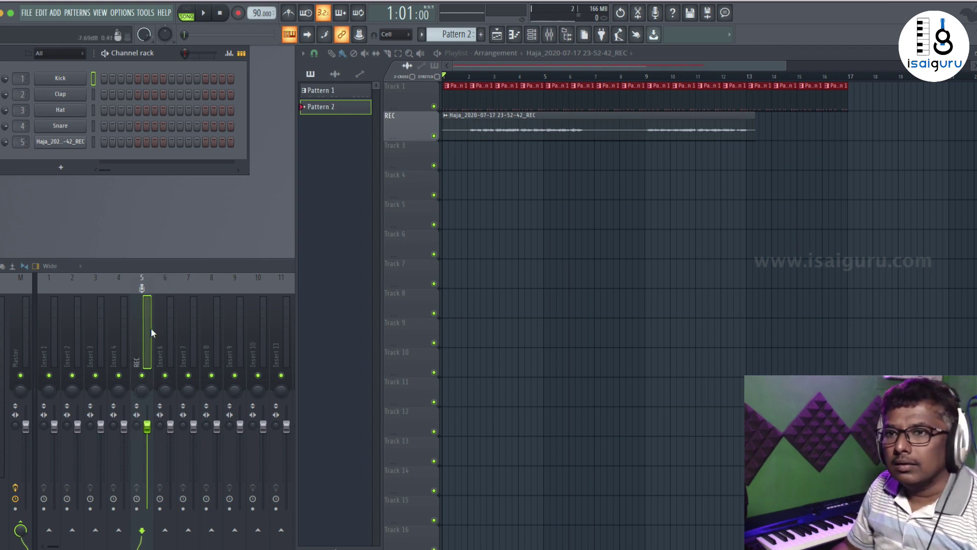
{"action": "right_click", "coordinate": [66, 143]}
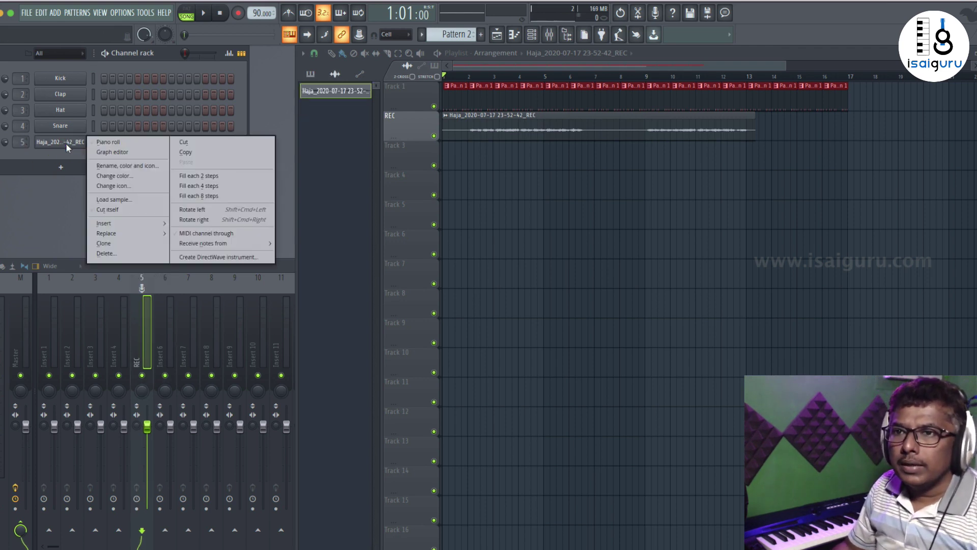
{"action": "left_click", "coordinate": [129, 166]}
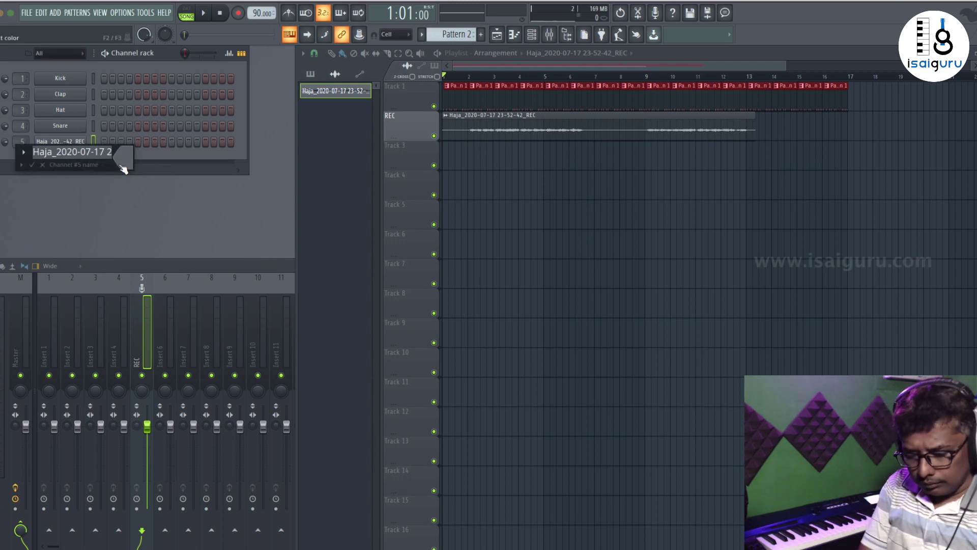
{"action": "type", "text": "Aud"}
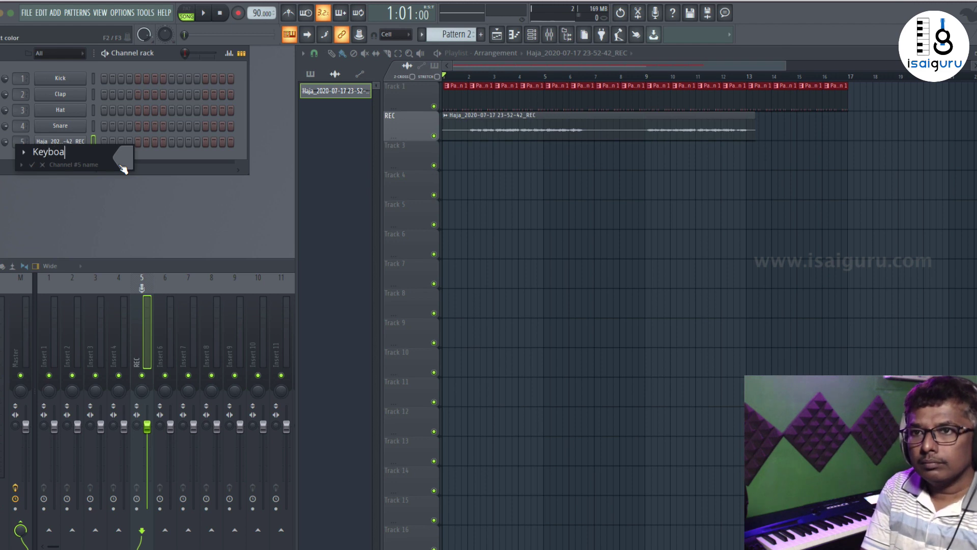
{"action": "key", "text": "Return"}
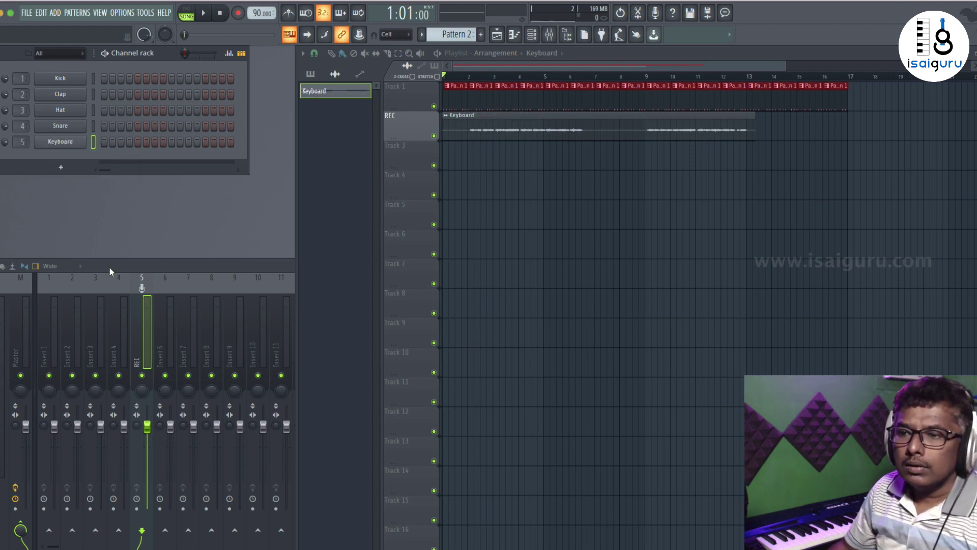
Route the selected Keyboard channel to mixer track 5 and rename that mixer track Keyboard.
{"action": "right_click", "coordinate": [136, 331]}
{"action": "mouse_move", "coordinate": [229, 358]}
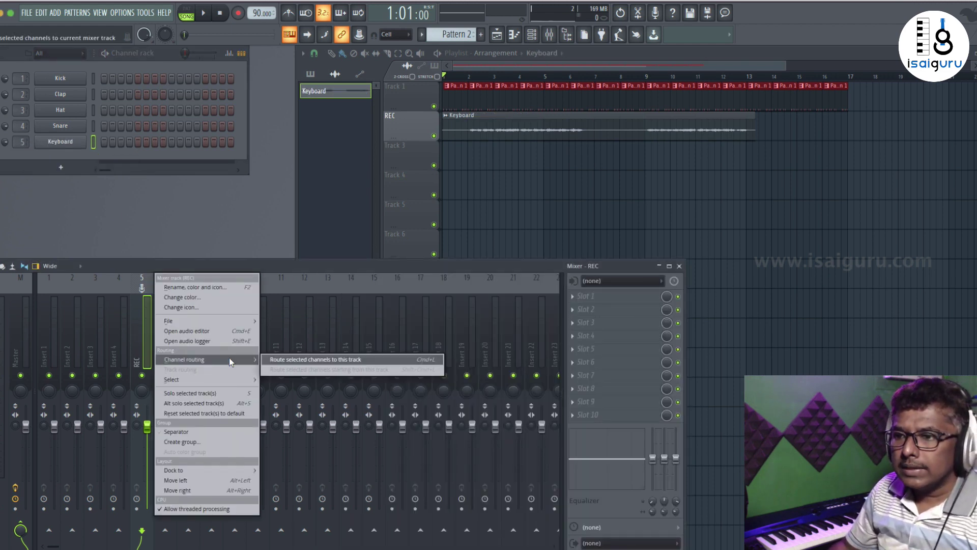
{"action": "left_click", "coordinate": [285, 359]}
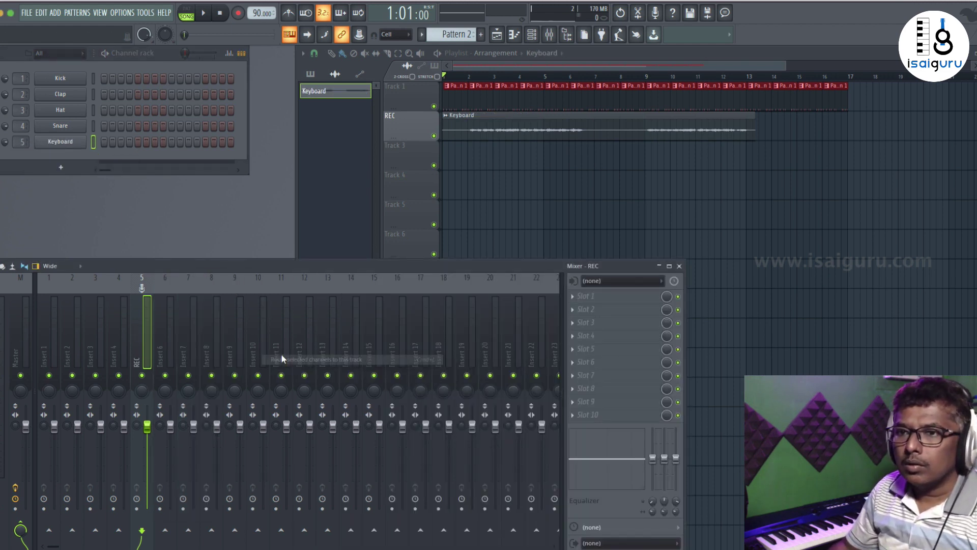
{"action": "right_click", "coordinate": [141, 348]}
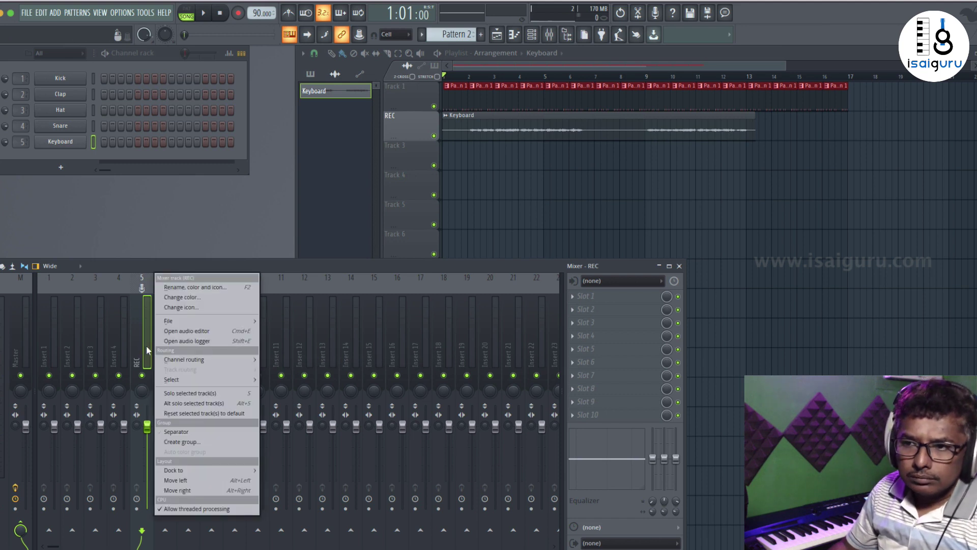
{"action": "left_click", "coordinate": [210, 293]}
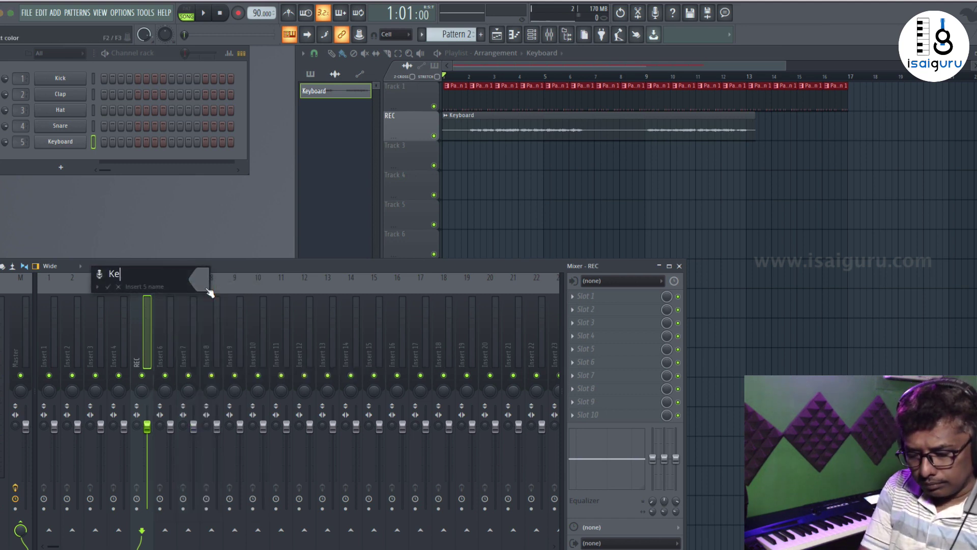
{"action": "type", "text": "Keyboard"}
{"action": "key", "text": "Return"}
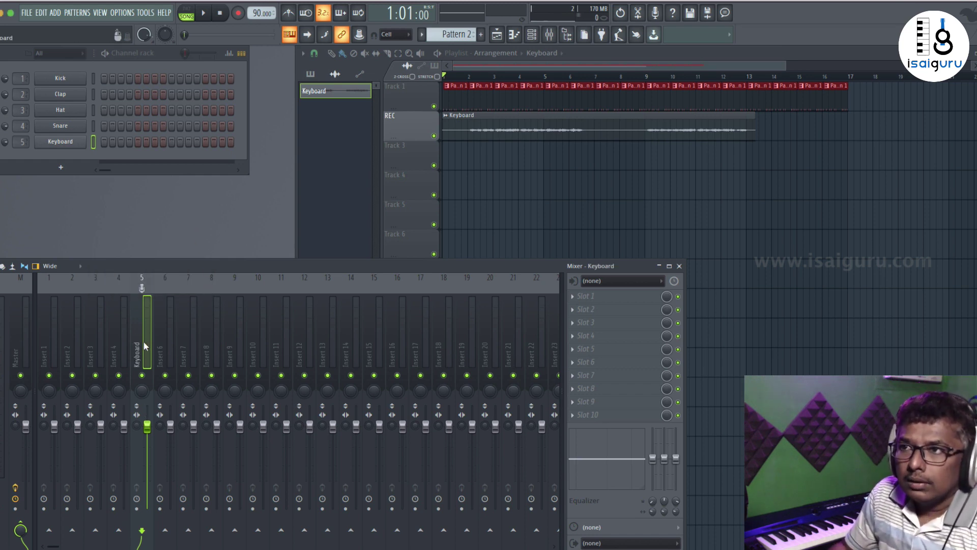
Audition the song from bar 1, solo the Keyboard mixer track, and play it again on its own.
{"action": "key", "text": "space"}
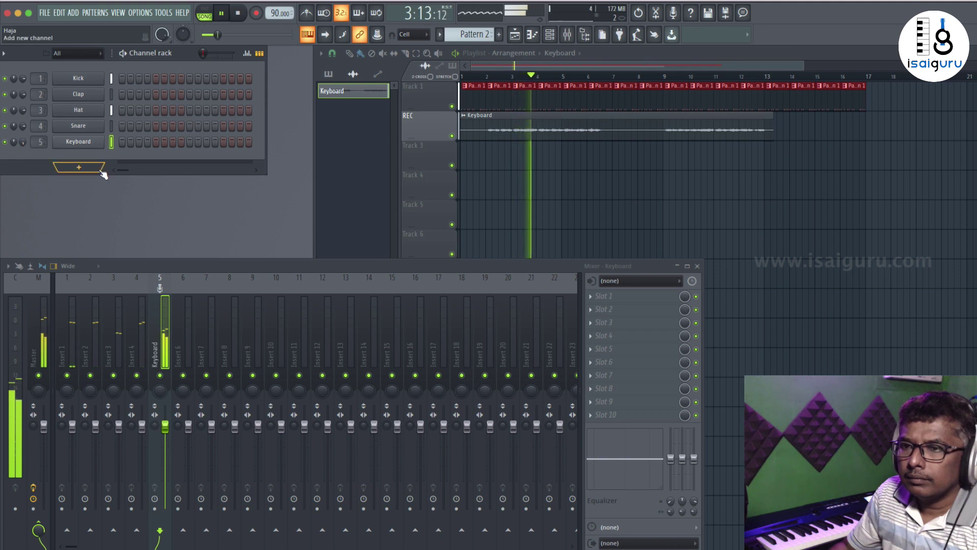
{"action": "key", "text": "space"}
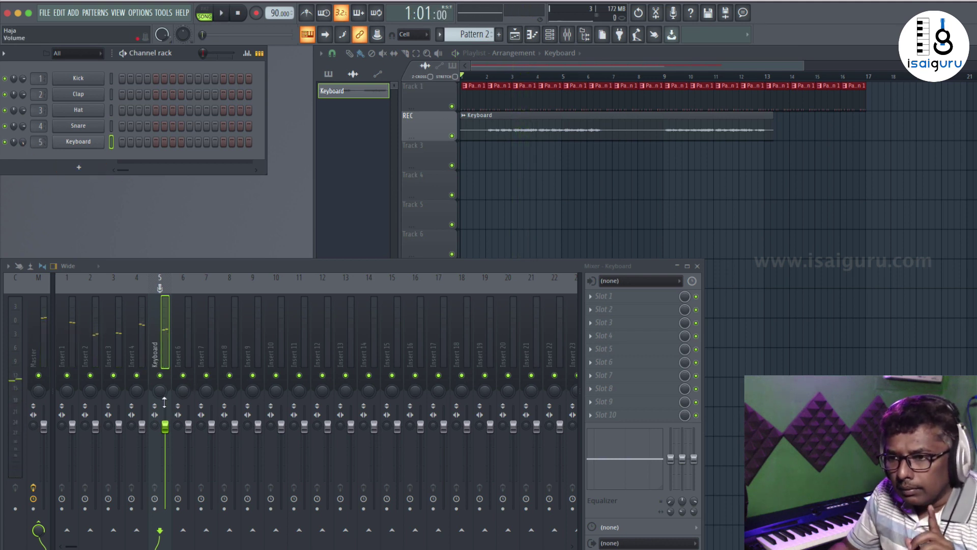
{"action": "right_click", "coordinate": [160, 375]}
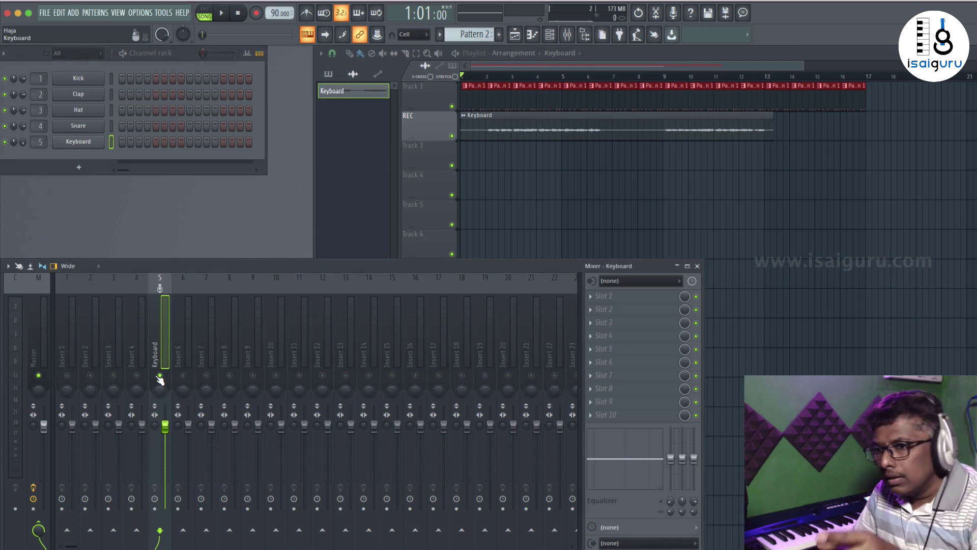
{"action": "key", "text": "space"}
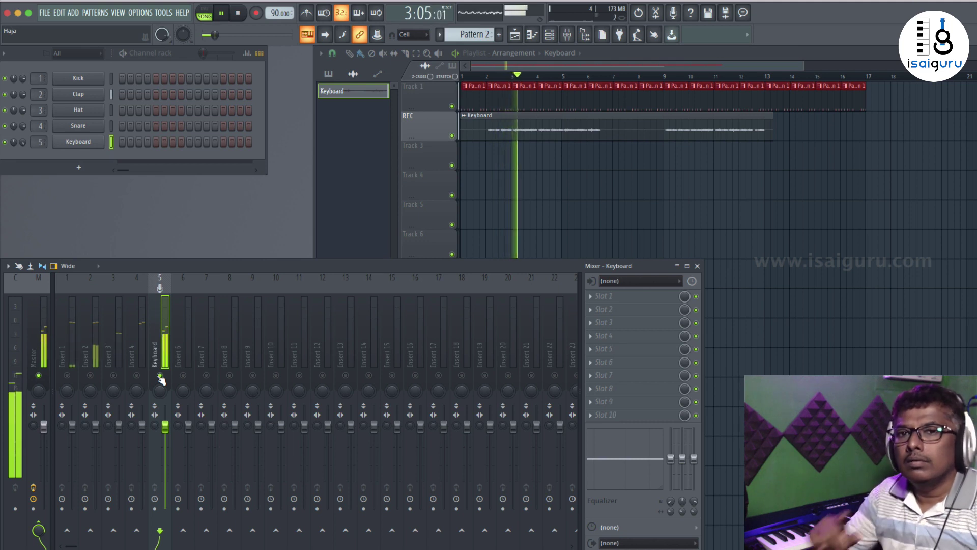
{"action": "key", "text": "space"}
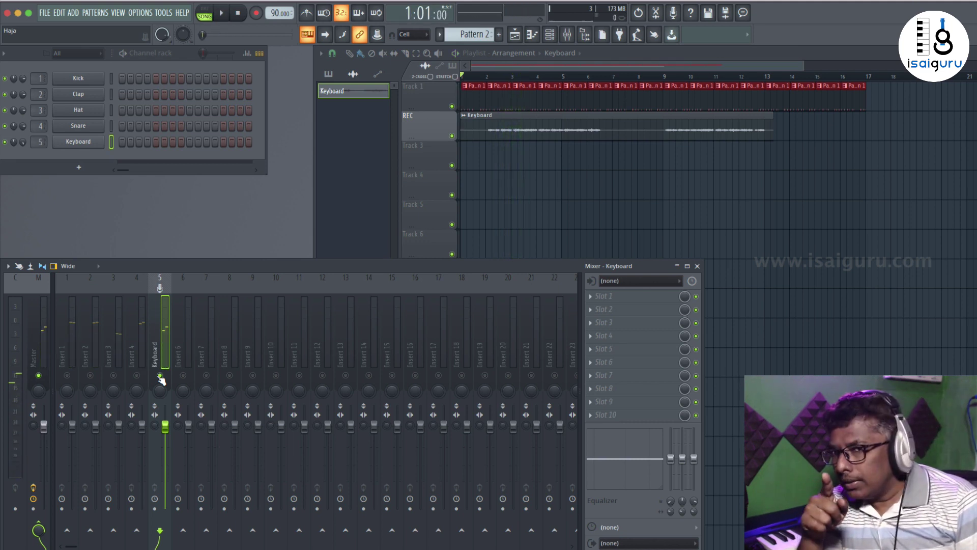